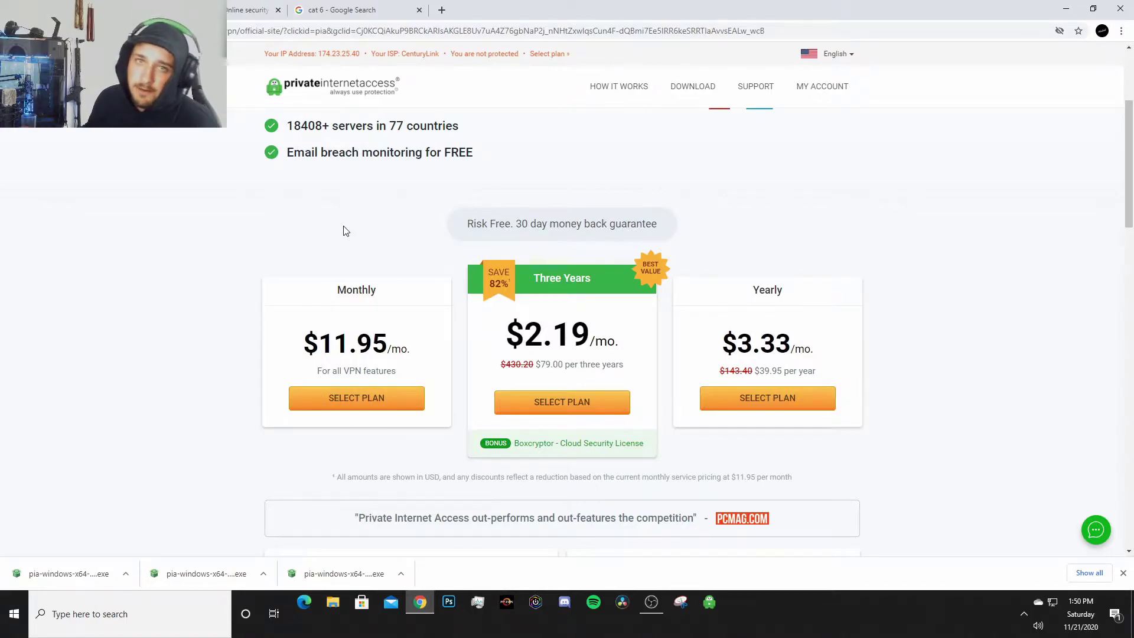
- Switch between the cat 6 image results, NordVPN Black Friday and VPN offer tabs, ending on the VPN offer
{"action": "left_click", "coordinate": [328, 9]}
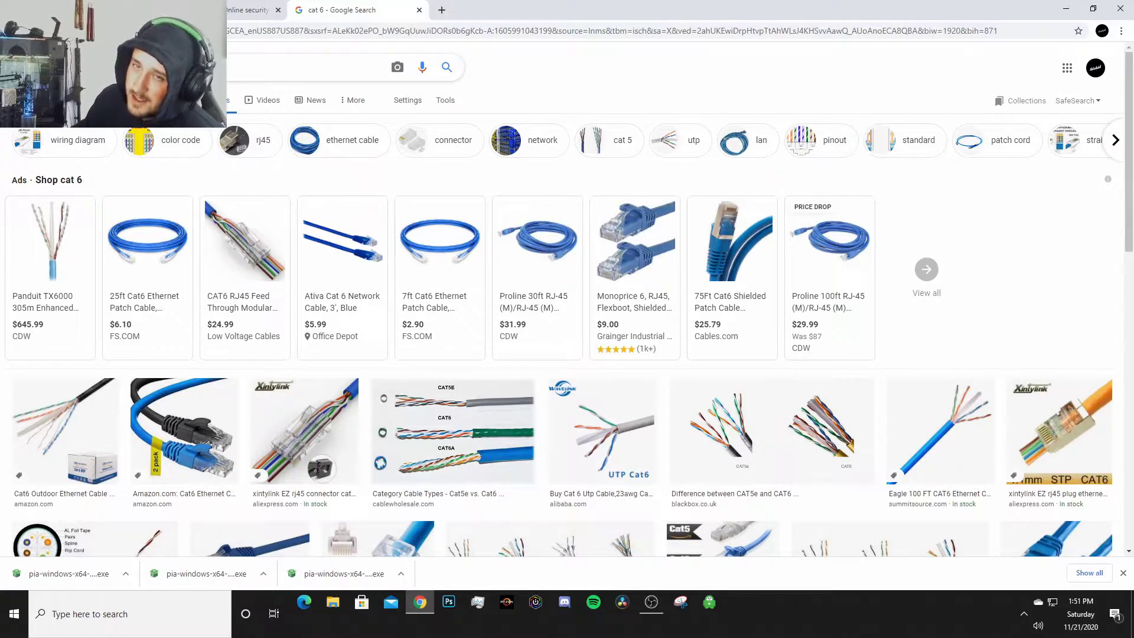
{"action": "left_click", "coordinate": [251, 15]}
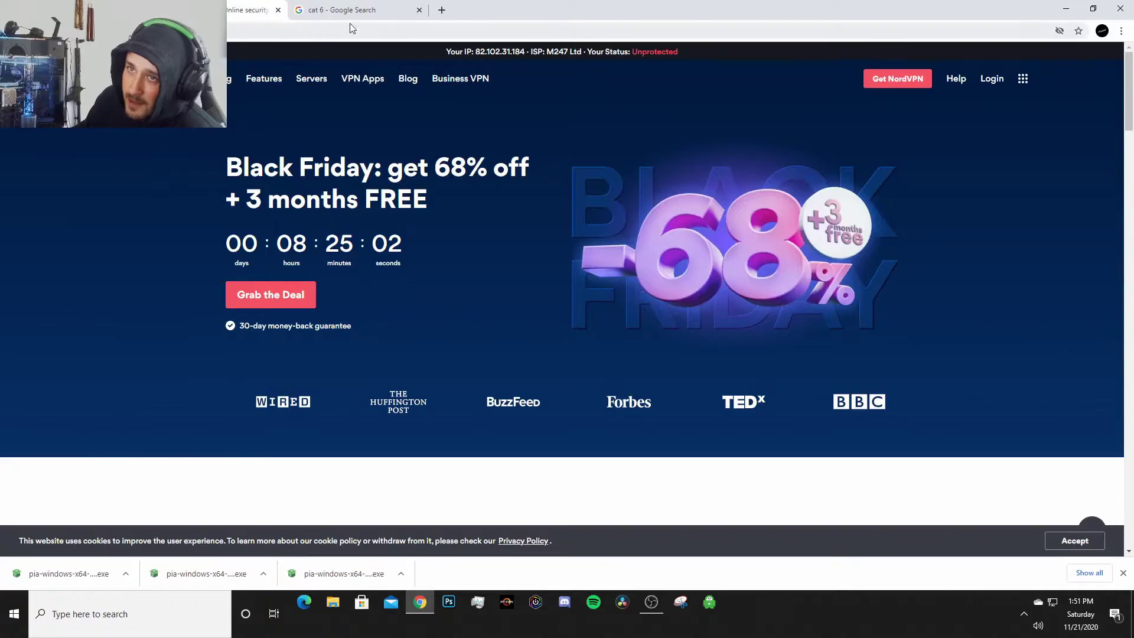
{"action": "left_click", "coordinate": [349, 15]}
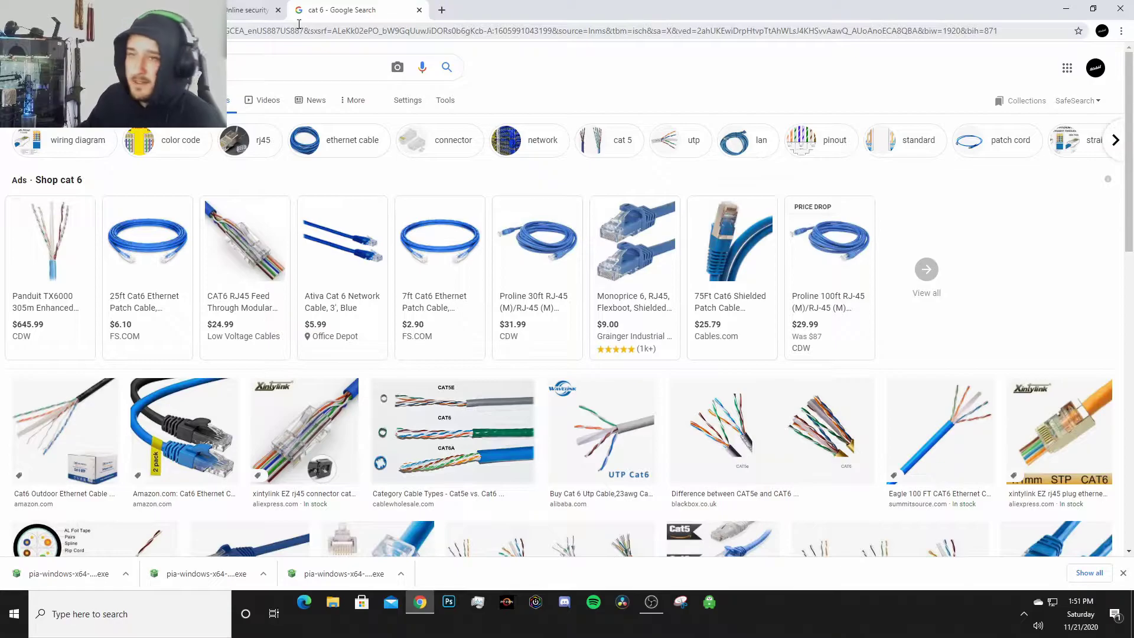
{"action": "left_click", "coordinate": [265, 10]}
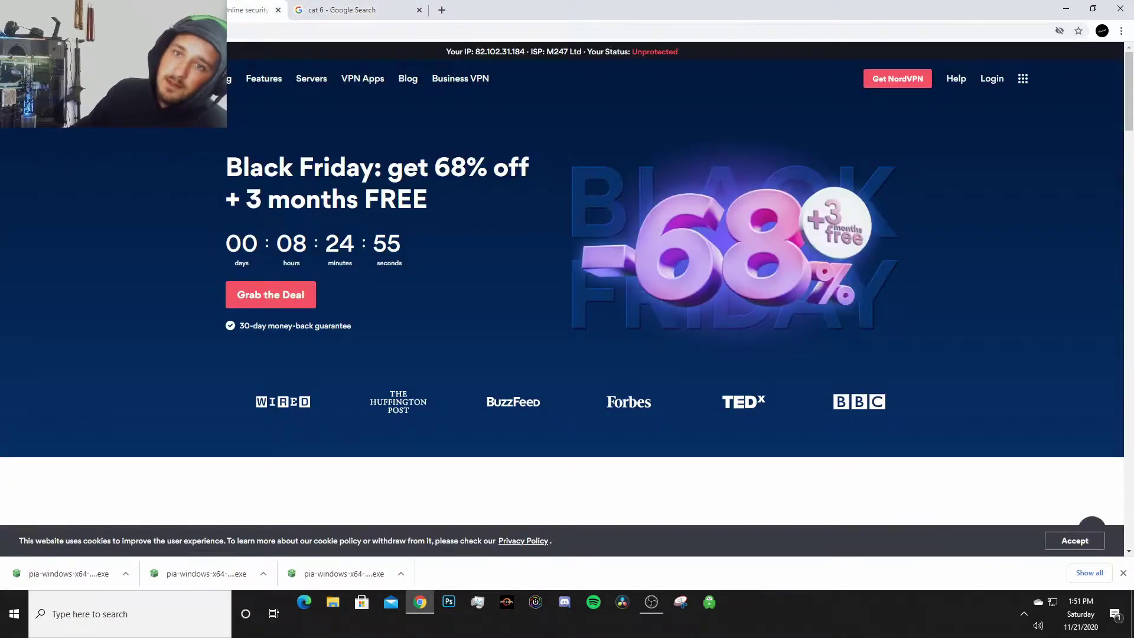
{"action": "left_click", "coordinate": [345, 17]}
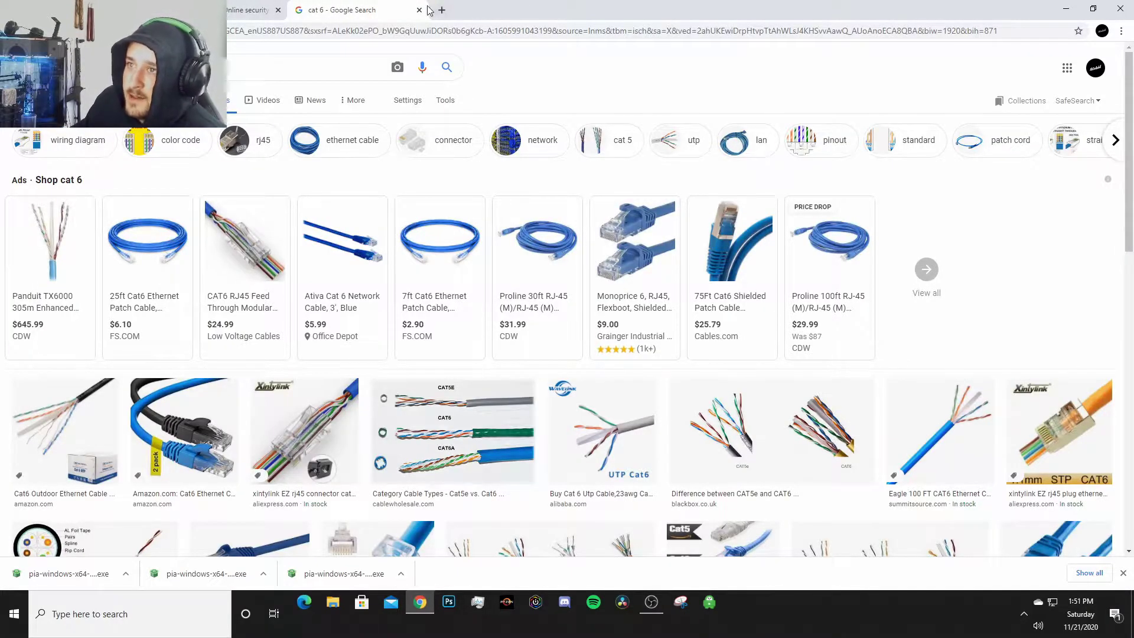
{"action": "left_click", "coordinate": [251, 10]}
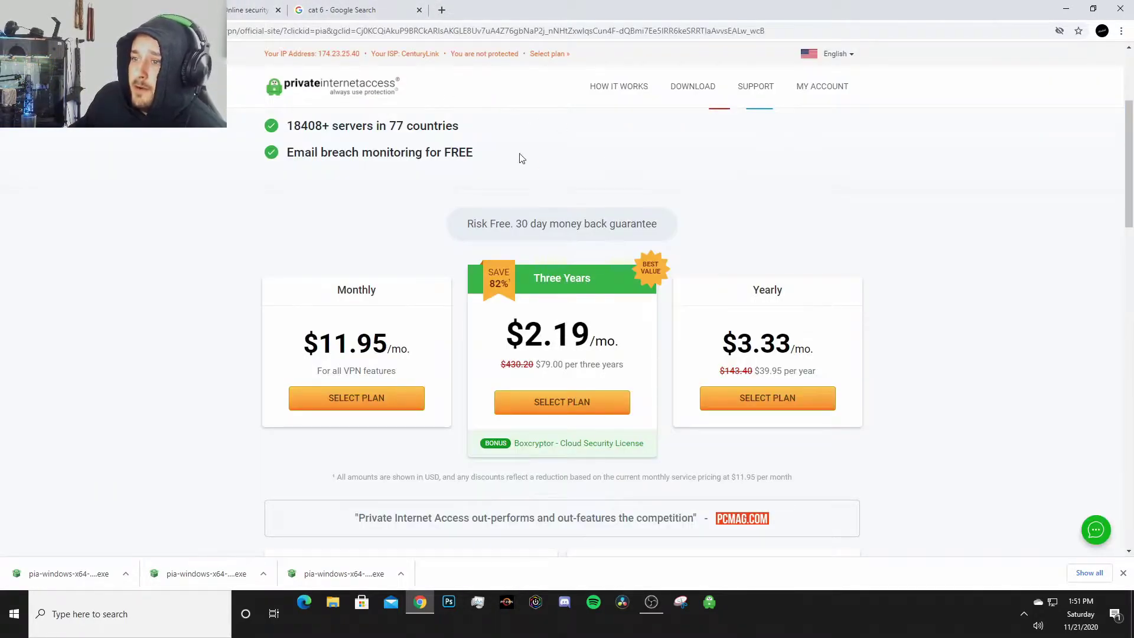
- Scroll up and down through the PIA pricing page to review the plans
{"action": "scroll", "coordinate": [521, 159], "scroll_direction": "up", "scroll_amount": 3}
{"action": "scroll", "coordinate": [494, 196], "scroll_direction": "down", "scroll_amount": 9}
{"action": "scroll", "coordinate": [490, 183], "scroll_direction": "up", "scroll_amount": 6}
{"action": "scroll", "coordinate": [486, 179], "scroll_direction": "down", "scroll_amount": 4}
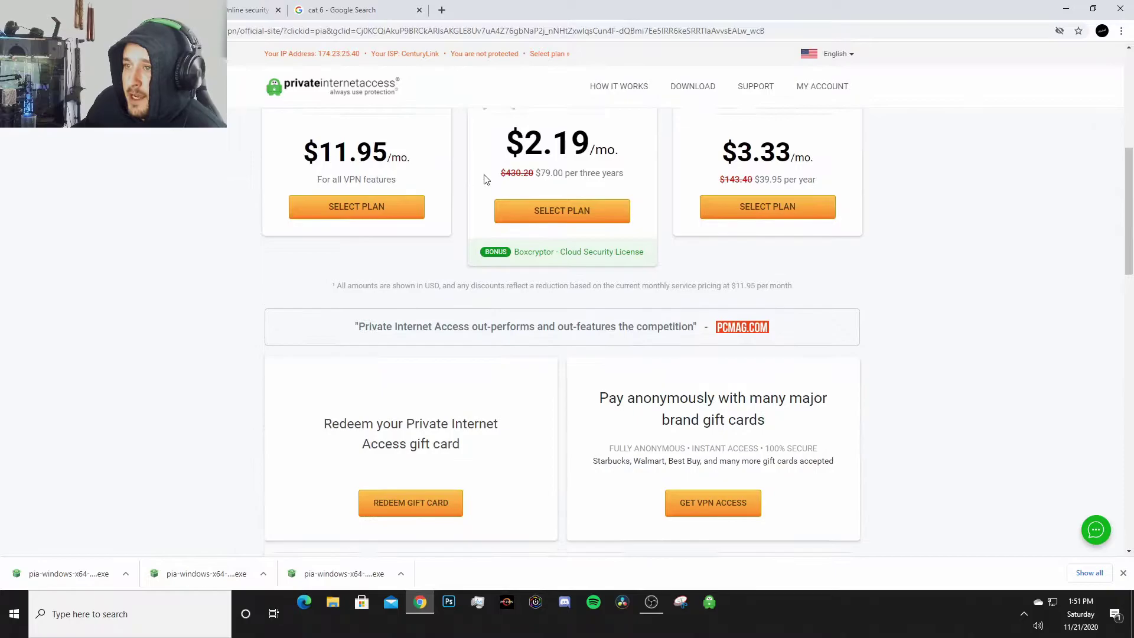
{"action": "scroll", "coordinate": [485, 178], "scroll_direction": "up", "scroll_amount": 5}
{"action": "scroll", "coordinate": [472, 172], "scroll_direction": "down", "scroll_amount": 1}
{"action": "scroll", "coordinate": [414, 147], "scroll_direction": "up", "scroll_amount": 1}
{"action": "scroll", "coordinate": [402, 125], "scroll_direction": "down", "scroll_amount": 2}
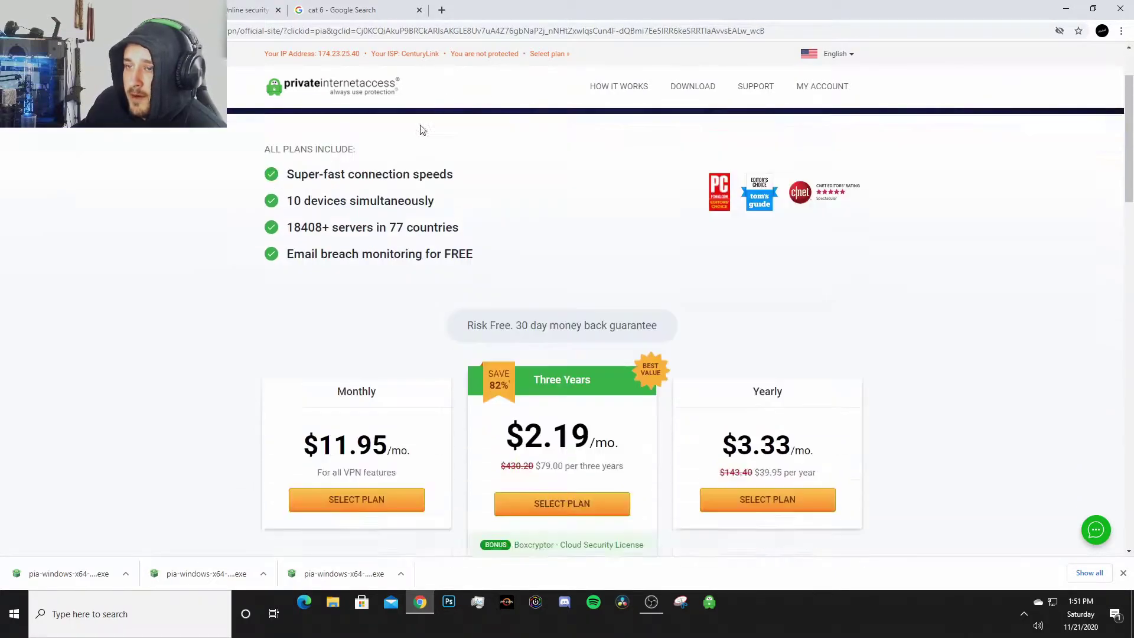
{"action": "scroll", "coordinate": [402, 118], "scroll_direction": "down", "scroll_amount": 2}
{"action": "scroll", "coordinate": [525, 236], "scroll_direction": "down", "scroll_amount": 1}
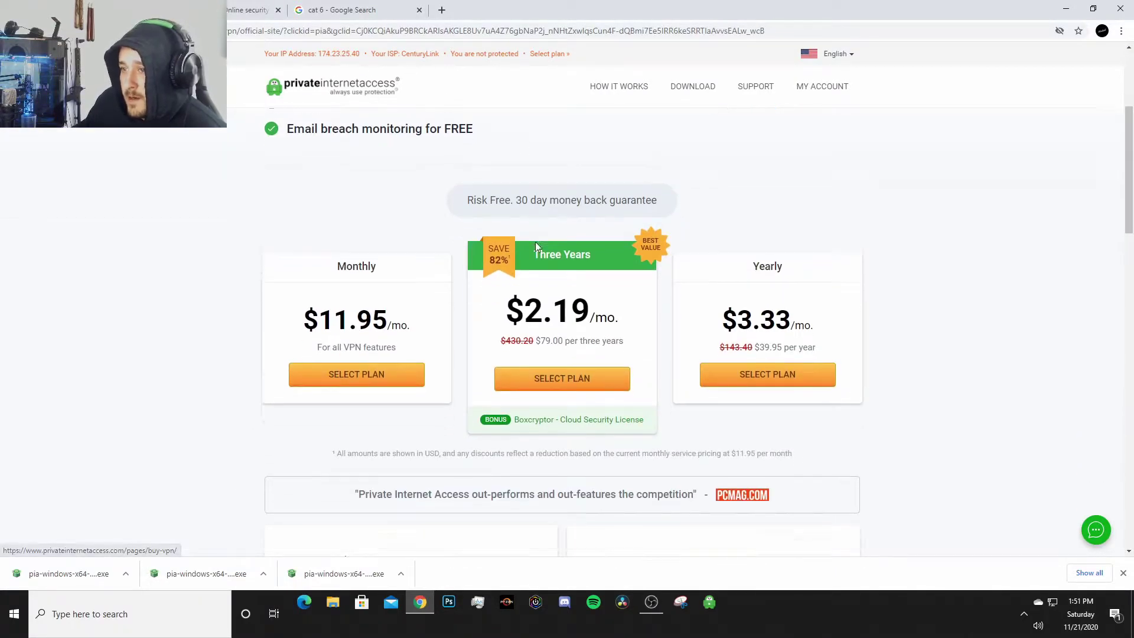
{"action": "scroll", "coordinate": [514, 237], "scroll_direction": "up", "scroll_amount": 4}
{"action": "scroll", "coordinate": [496, 296], "scroll_direction": "down", "scroll_amount": 3}
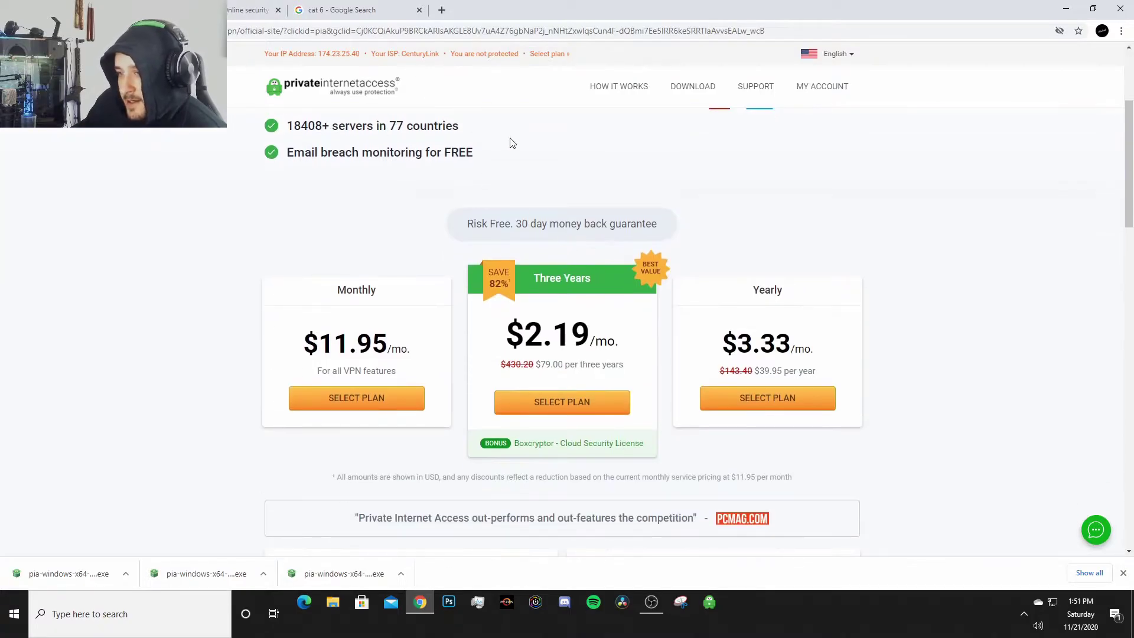
- Try launching the PIA client from the taskbar and dismiss the broken-shortcut warning
{"action": "left_click", "coordinate": [709, 602]}
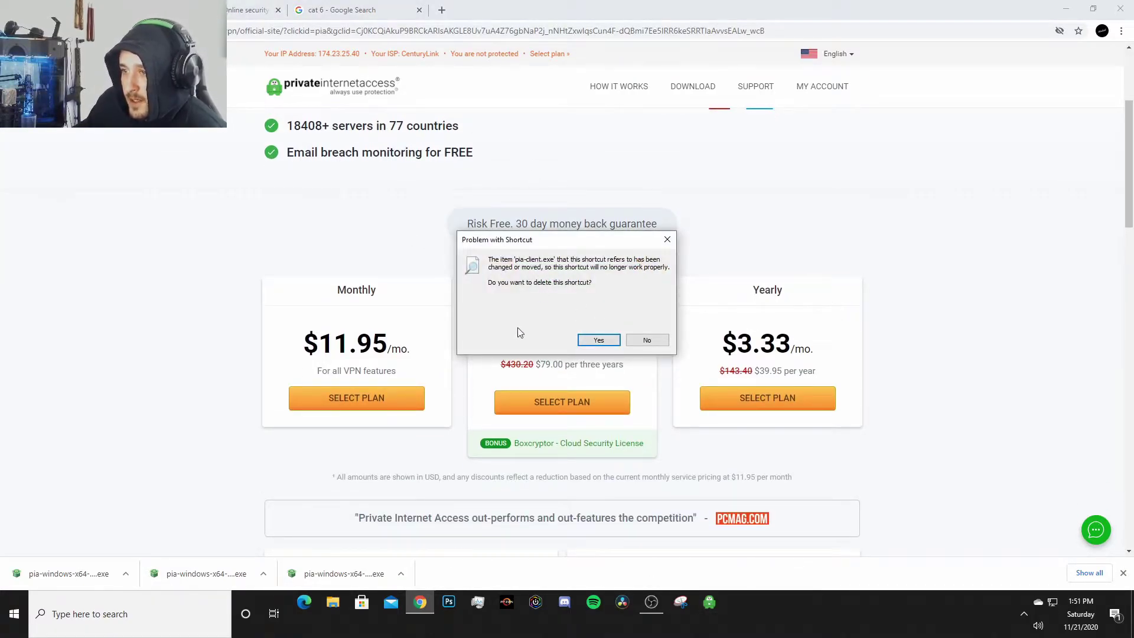
{"action": "left_click", "coordinate": [667, 240]}
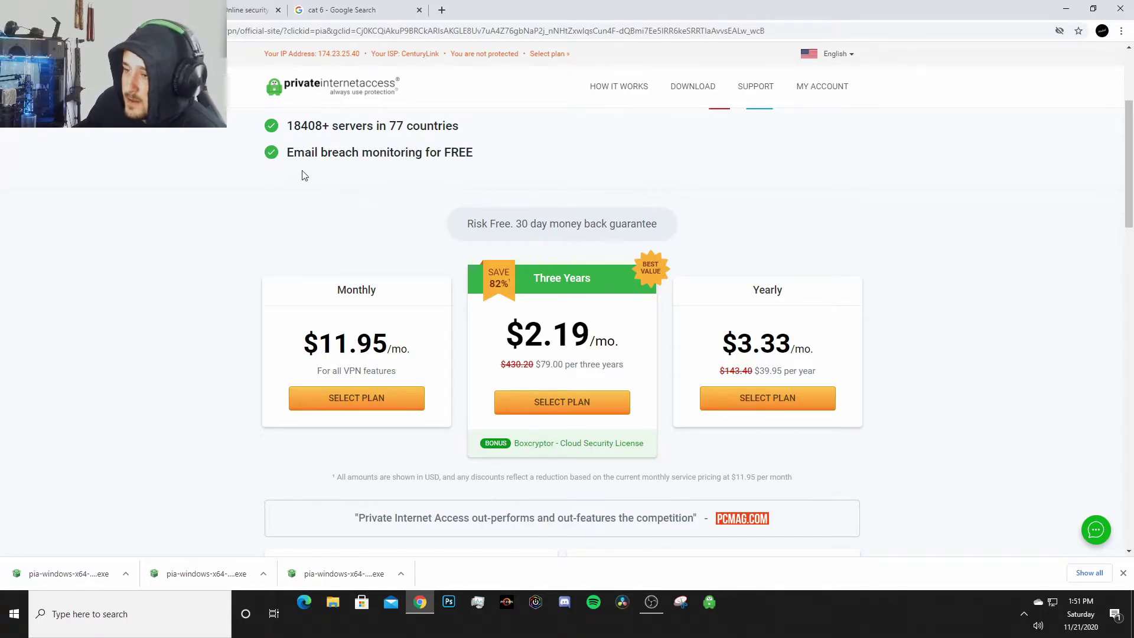
{"action": "left_click", "coordinate": [652, 602]}
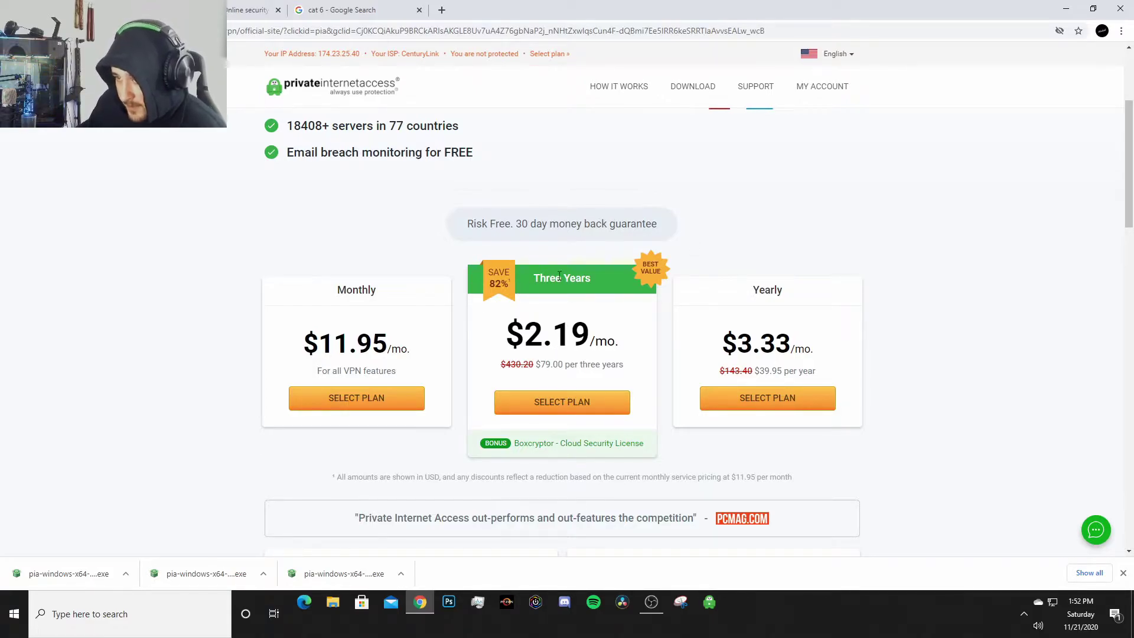
- Highlight PIA's Three Years plan, $2.19 monthly price and $79.00 total, then go to NordVPN
{"action": "left_click_drag", "start_coordinate": [535, 277], "coordinate": [593, 277]}
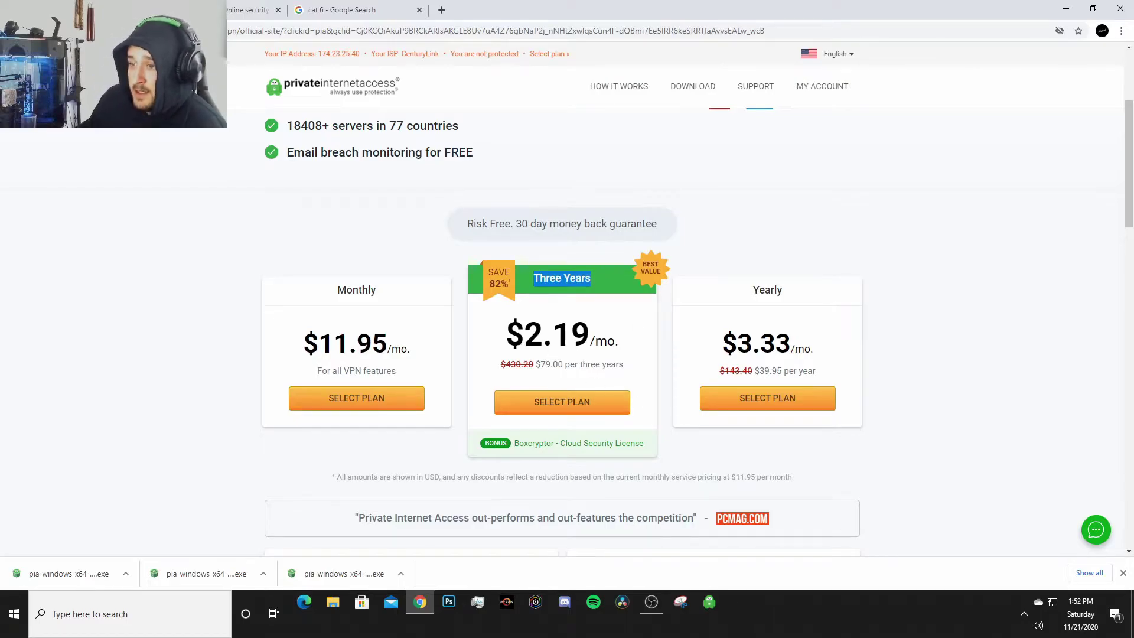
{"action": "left_click_drag", "start_coordinate": [524, 334], "coordinate": [590, 337]}
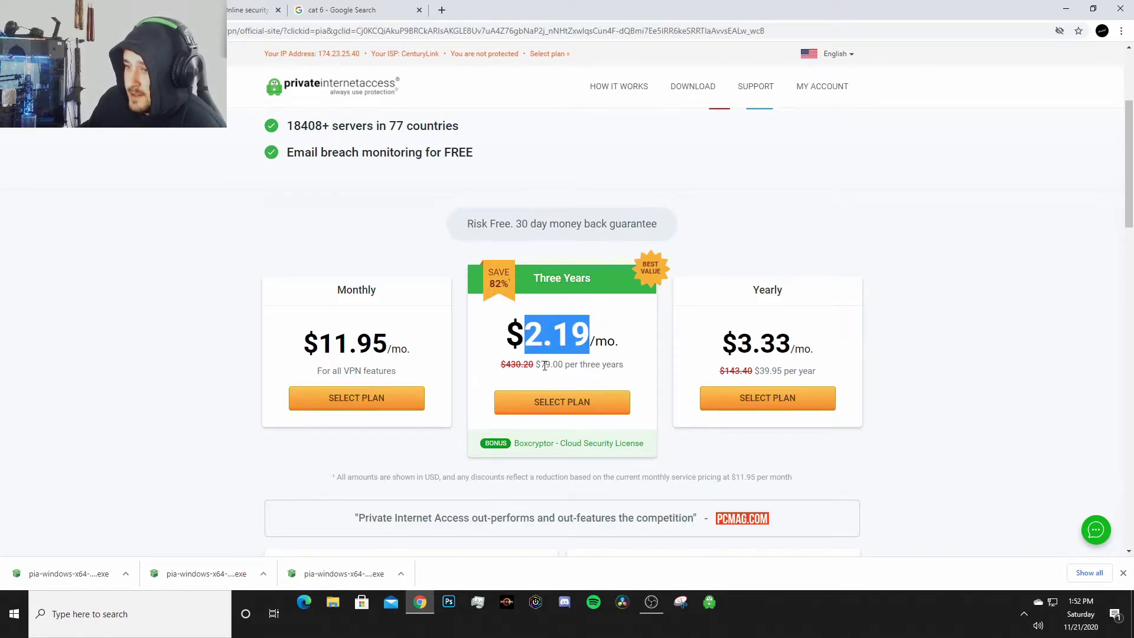
{"action": "left_click_drag", "start_coordinate": [541, 364], "coordinate": [559, 364]}
{"action": "left_click", "coordinate": [594, 364]}
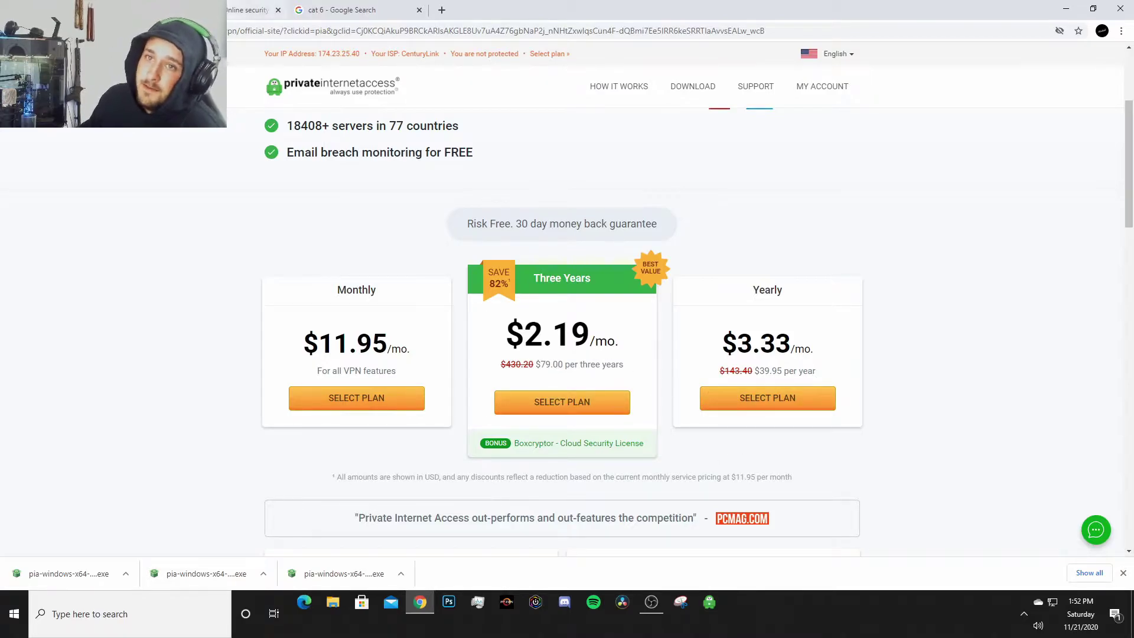
{"action": "left_click", "coordinate": [245, 10]}
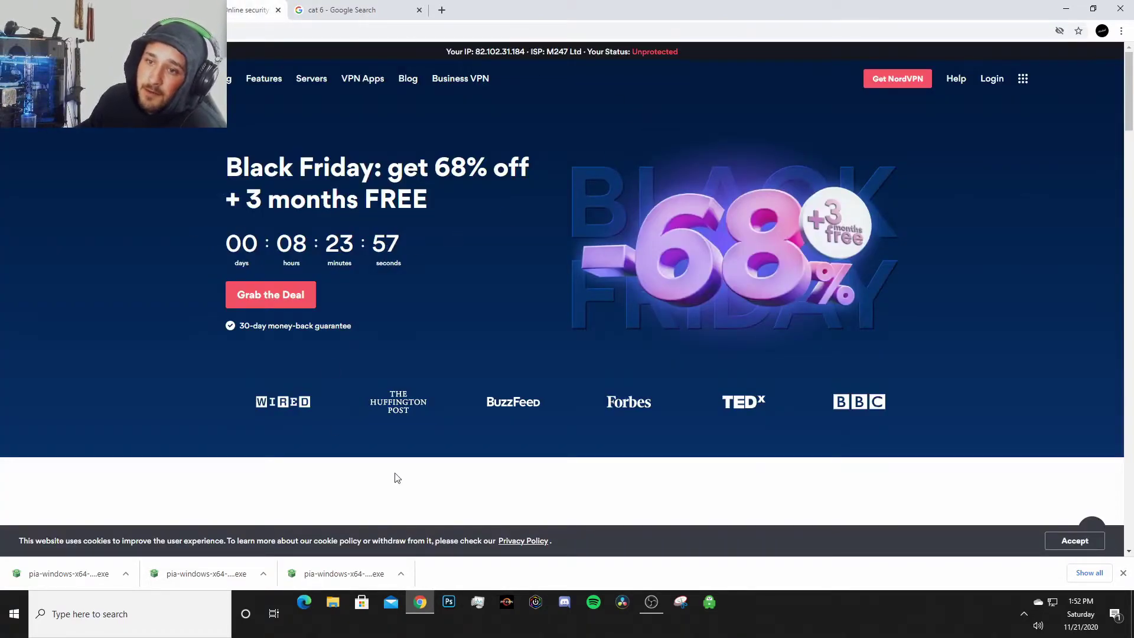
- Open NordVPN's checkout with Get NordVPN and scroll through its plan prices
{"action": "left_click", "coordinate": [898, 79]}
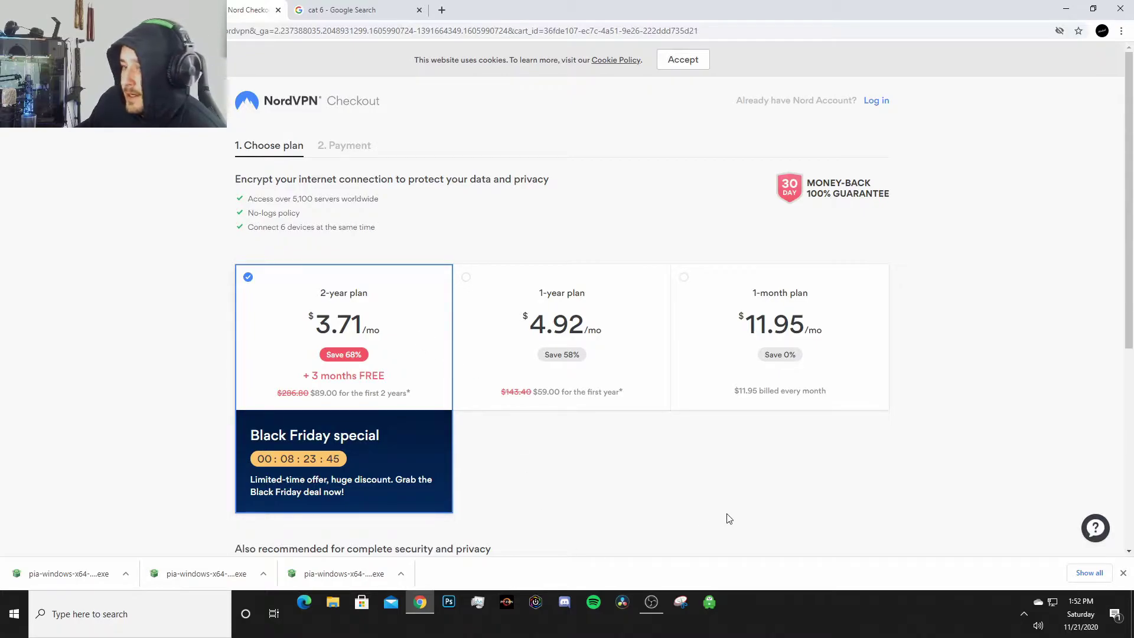
{"action": "scroll", "coordinate": [669, 382], "scroll_direction": "down", "scroll_amount": 3}
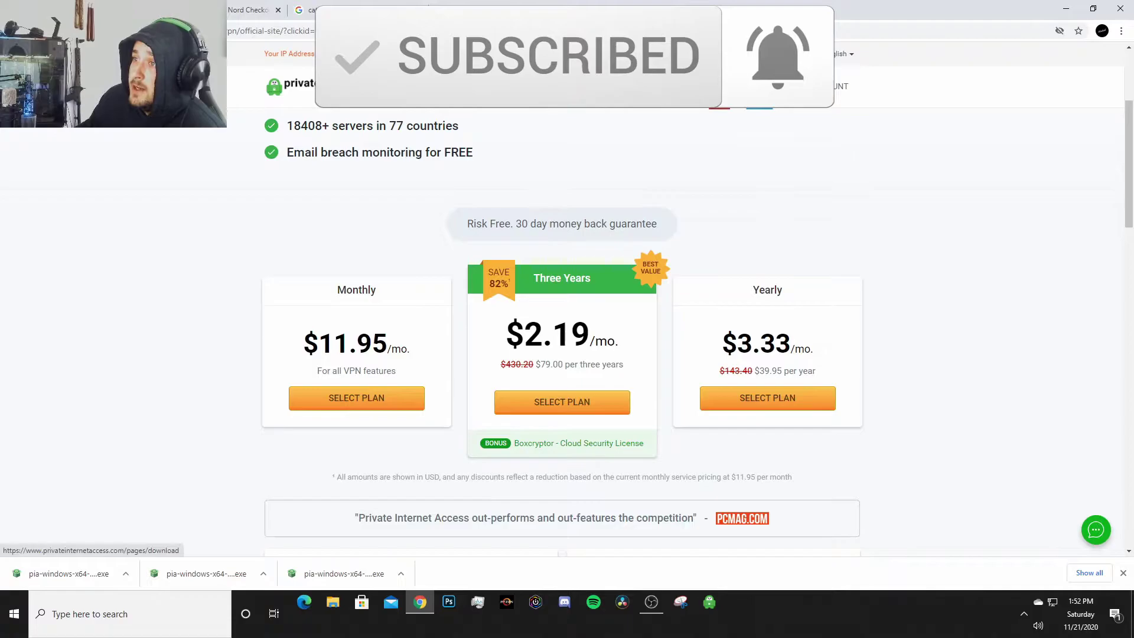
- Download the 64-bit PIA installer for Windows and open it from Chrome's downloads bar
{"action": "left_click", "coordinate": [696, 94]}
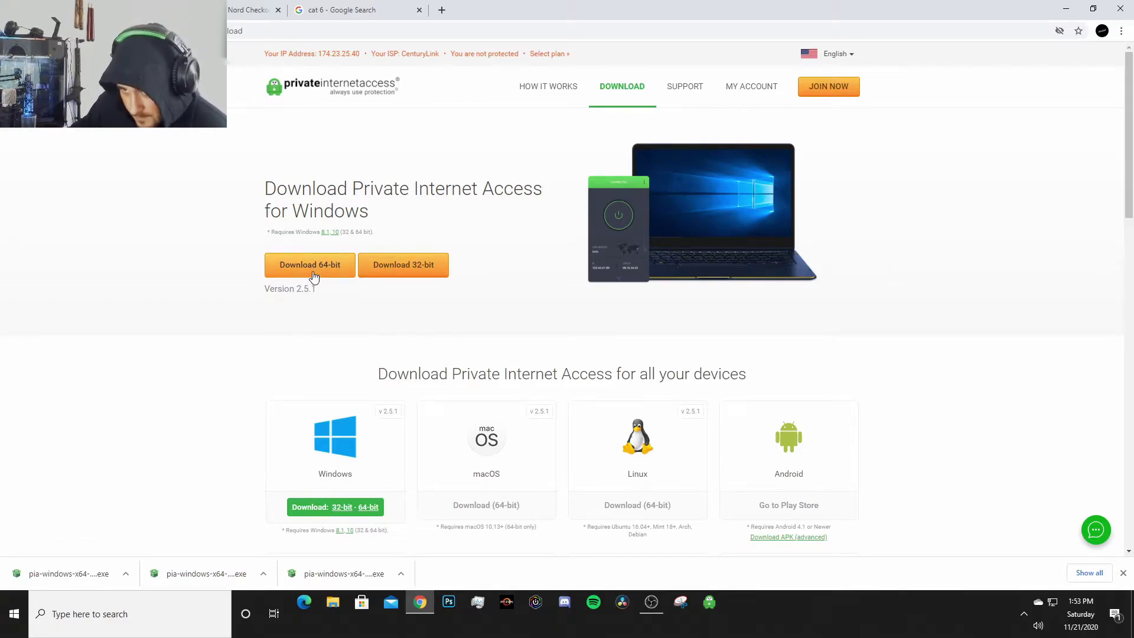
{"action": "left_click", "coordinate": [312, 265]}
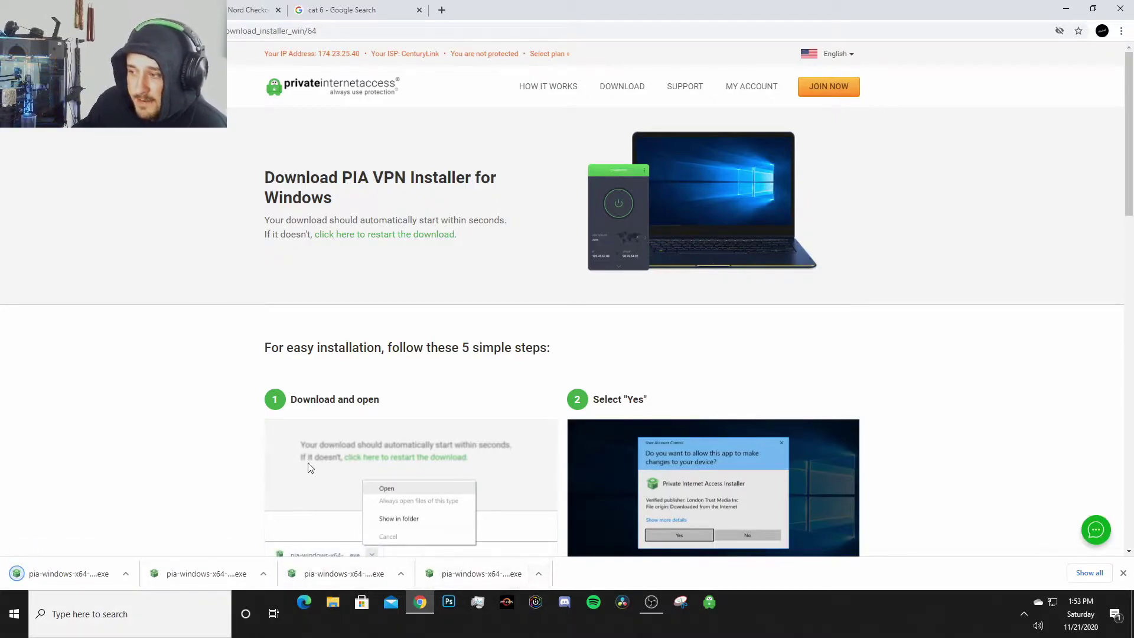
{"action": "left_click", "coordinate": [124, 573]}
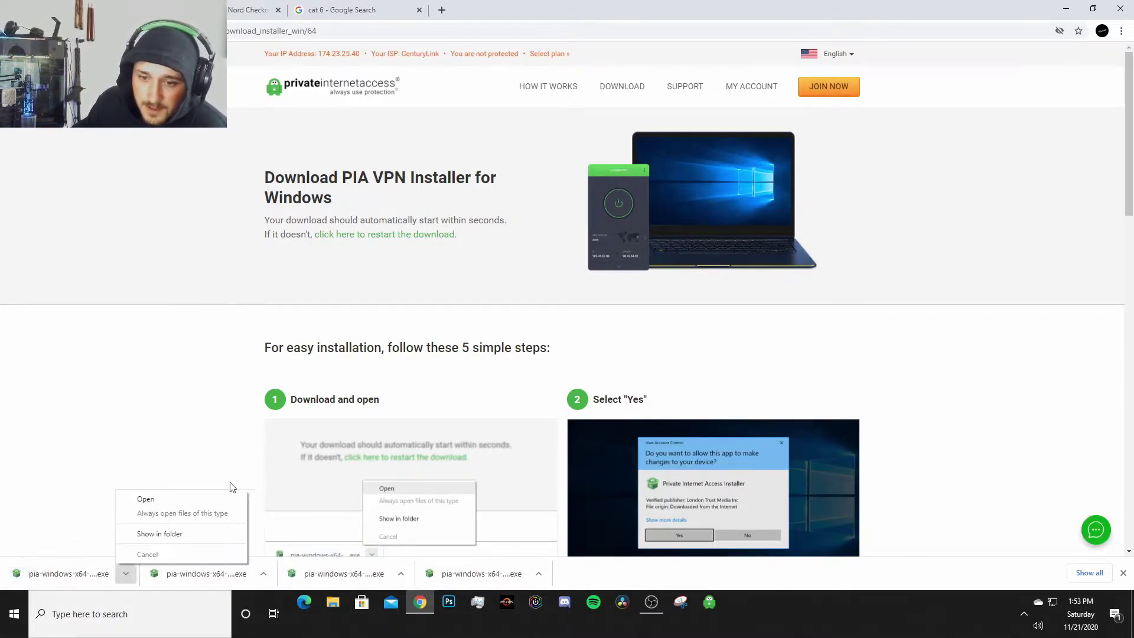
{"action": "left_click", "coordinate": [197, 499]}
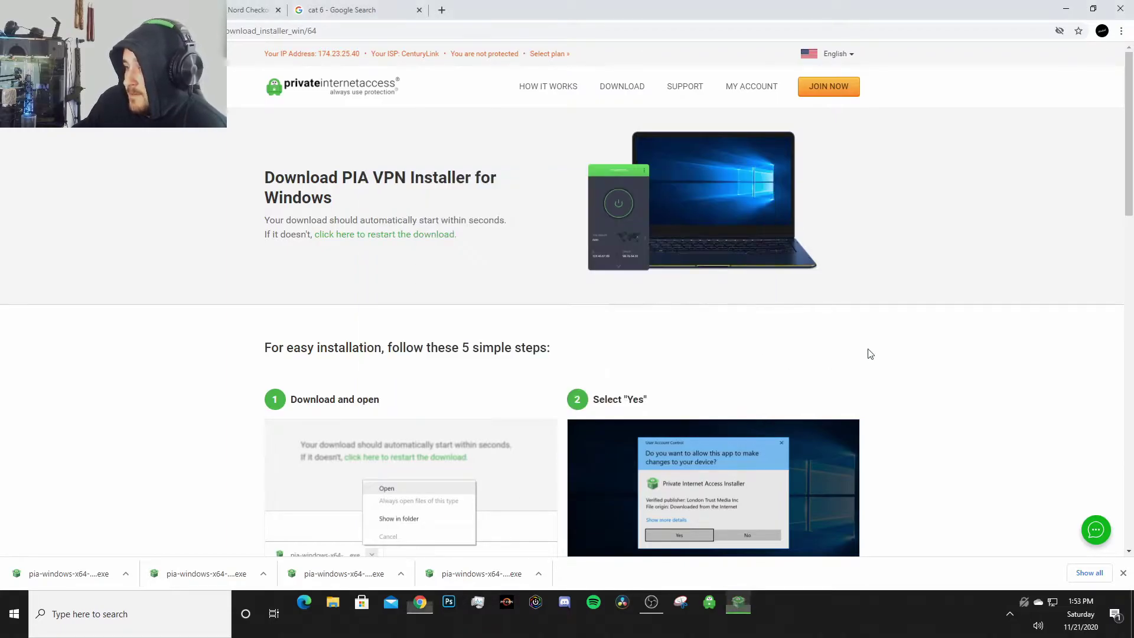
{"action": "left_click", "coordinate": [712, 605]}
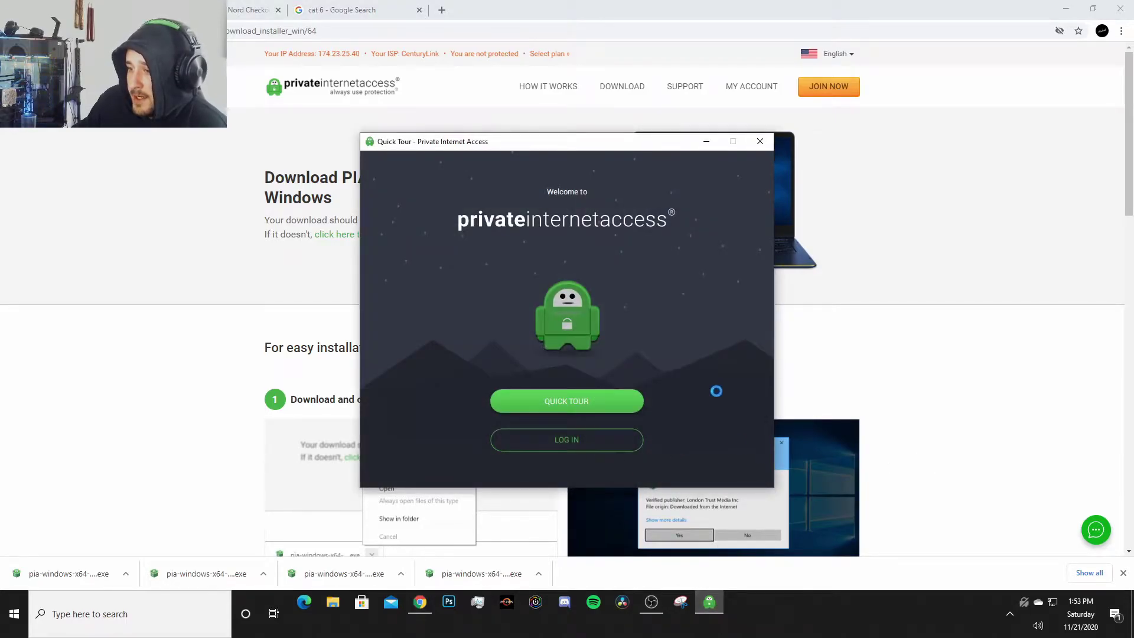
- Log in to the PIA app by entering the account username and password
{"action": "left_click", "coordinate": [605, 443]}
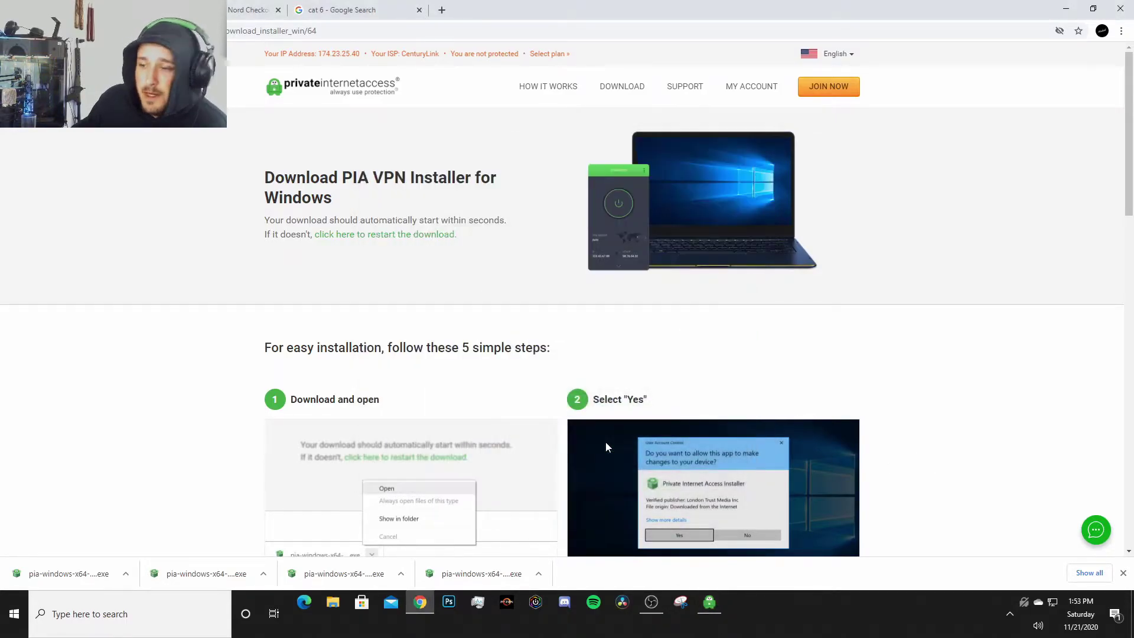
{"action": "left_click", "coordinate": [709, 602]}
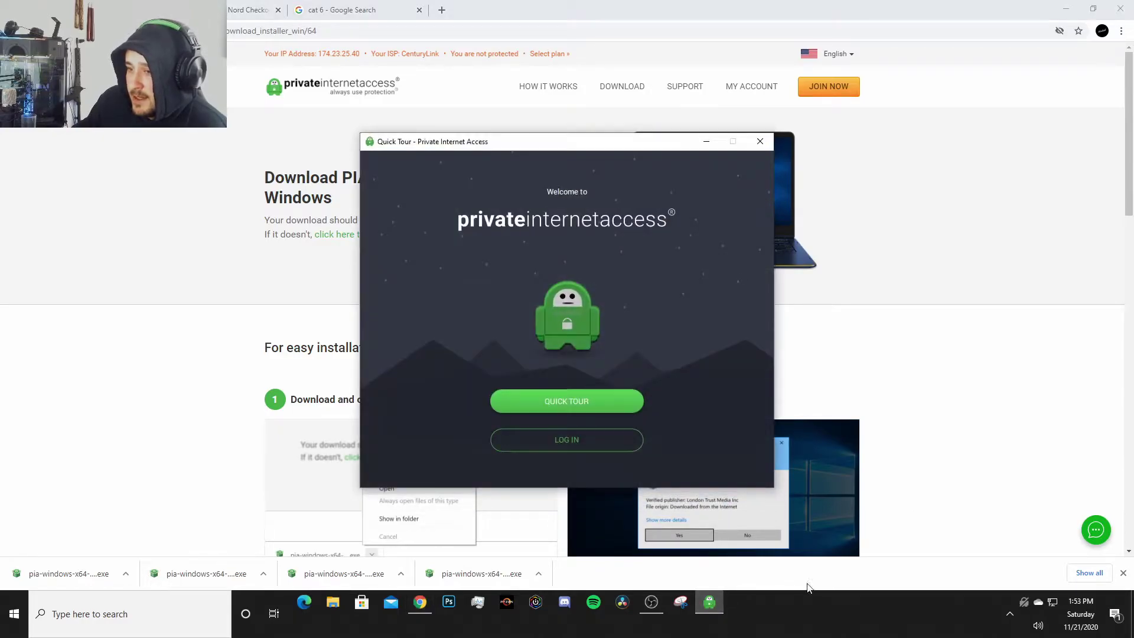
{"action": "left_click", "coordinate": [582, 440]}
{"action": "left_click", "coordinate": [990, 463]}
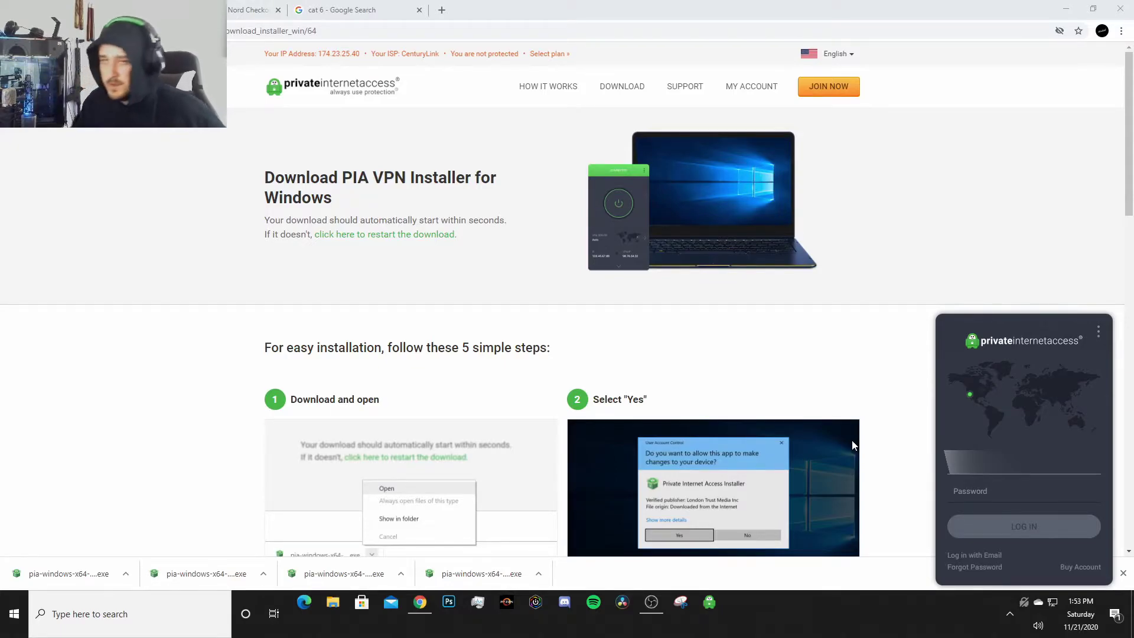
{"action": "left_click", "coordinate": [1021, 499]}
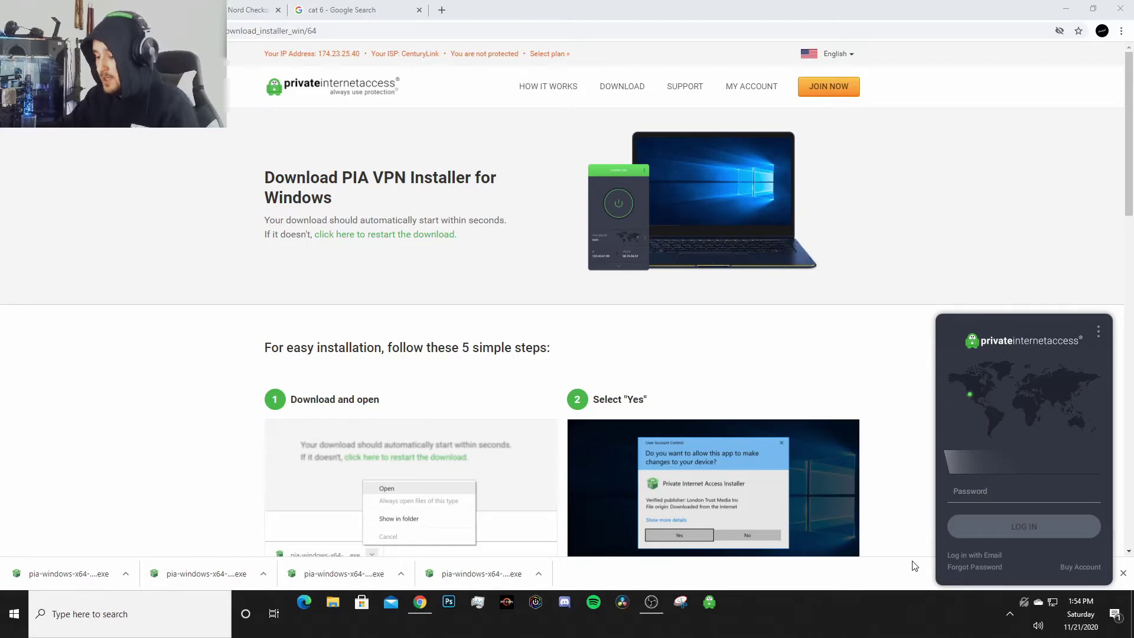
{"action": "type", "text": "•"}
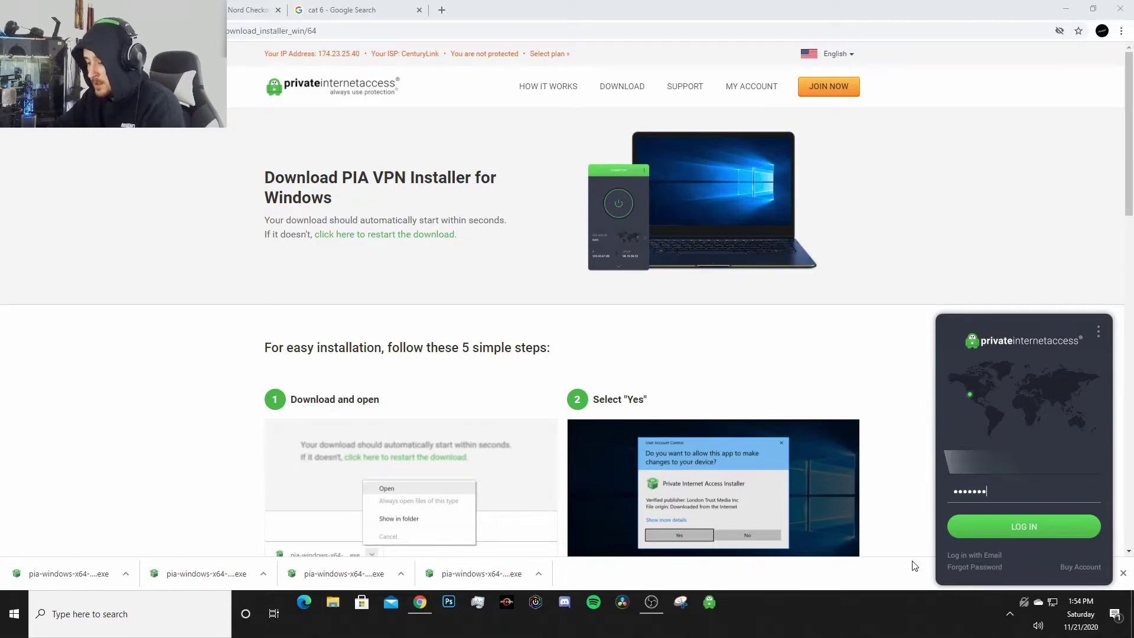
{"action": "key", "text": "Return"}
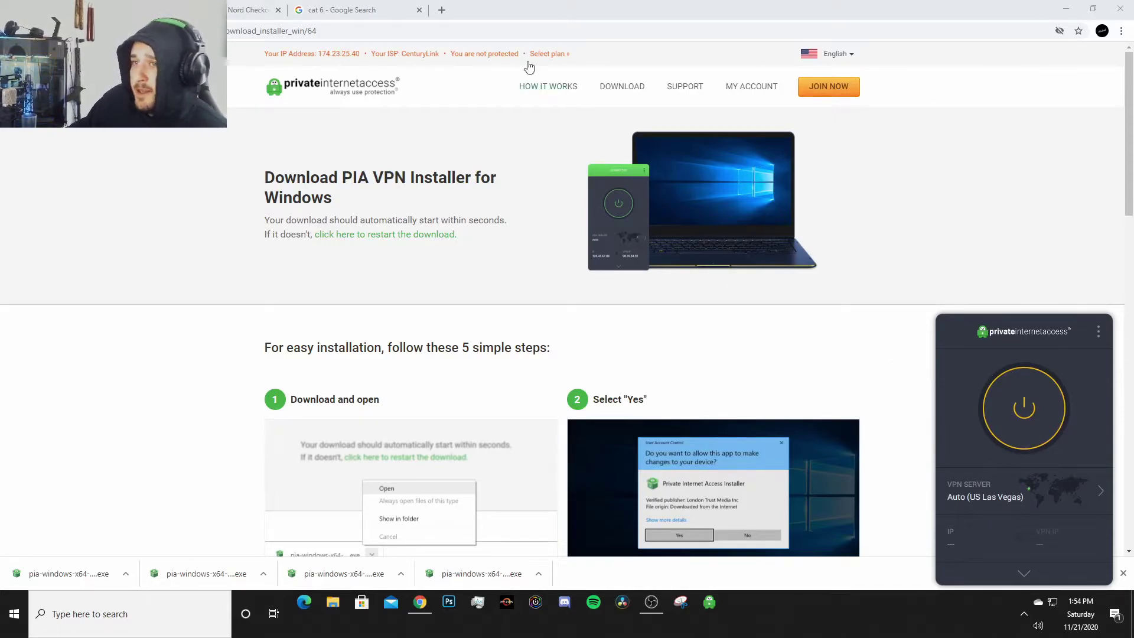
- Switch through the Chrome tabs back to the PIA download page
{"action": "left_click", "coordinate": [248, 10]}
{"action": "left_click", "coordinate": [353, 12]}
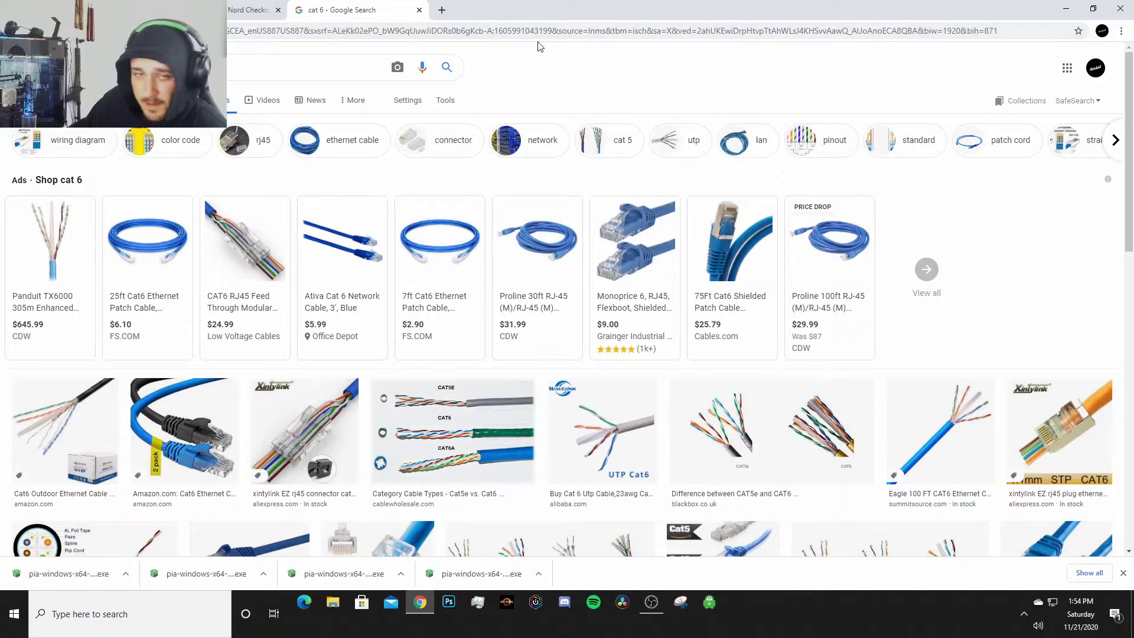
{"action": "left_click", "coordinate": [118, 10]}
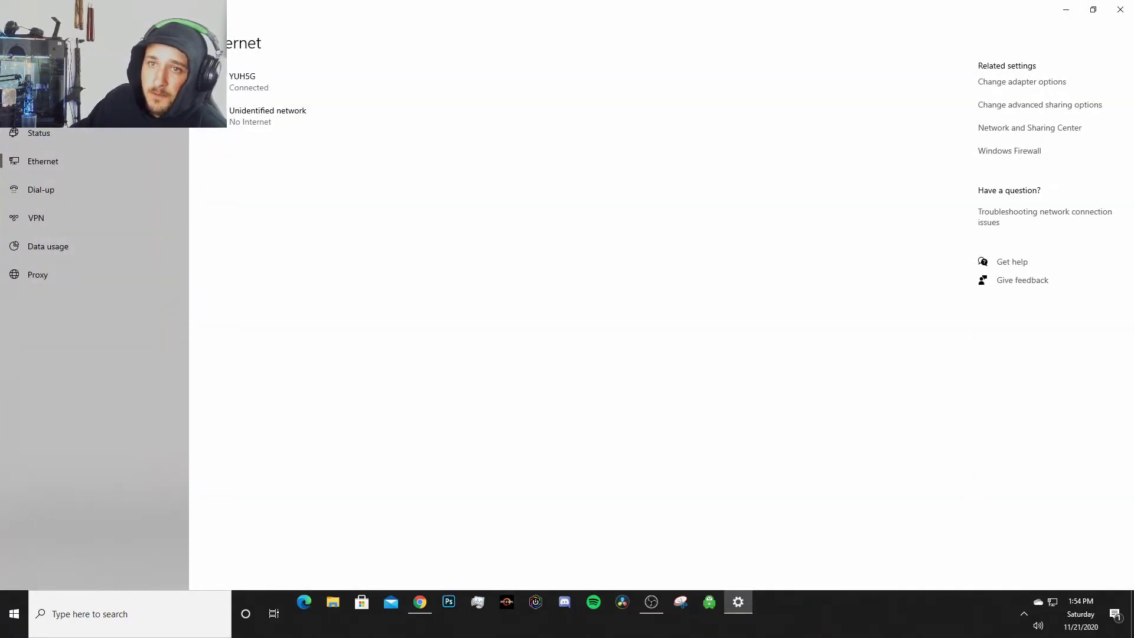
- Turn on Allow VPN over metered networks and Allow VPN while roaming on Settings' VPN page
{"action": "left_click_drag", "start_coordinate": [433, 14], "coordinate": [1131, 177]}
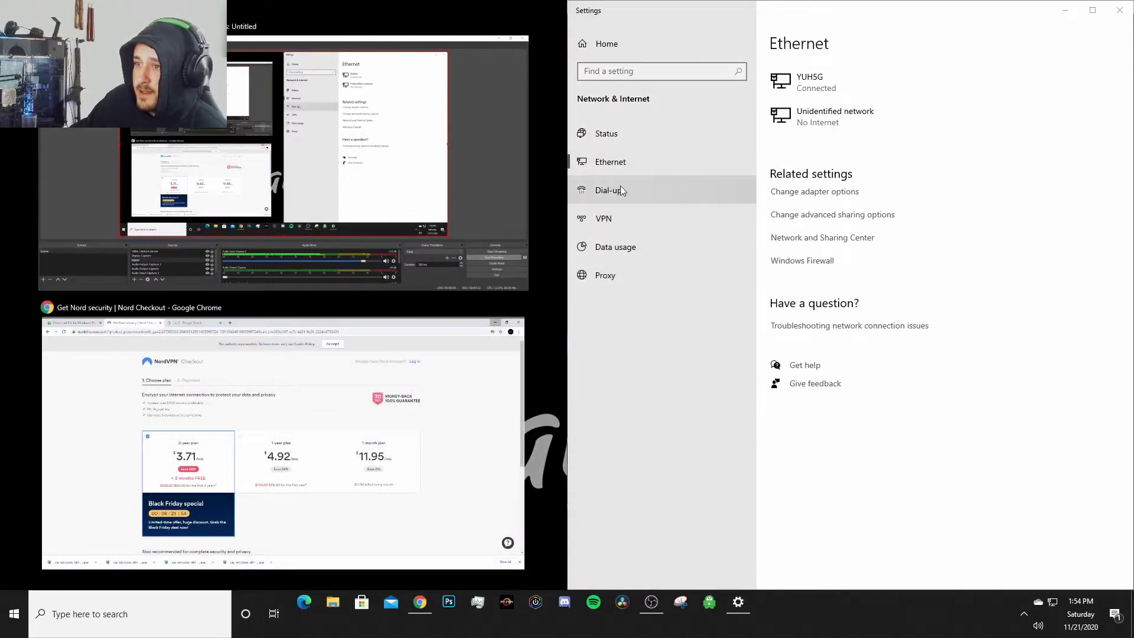
{"action": "left_click", "coordinate": [614, 217]}
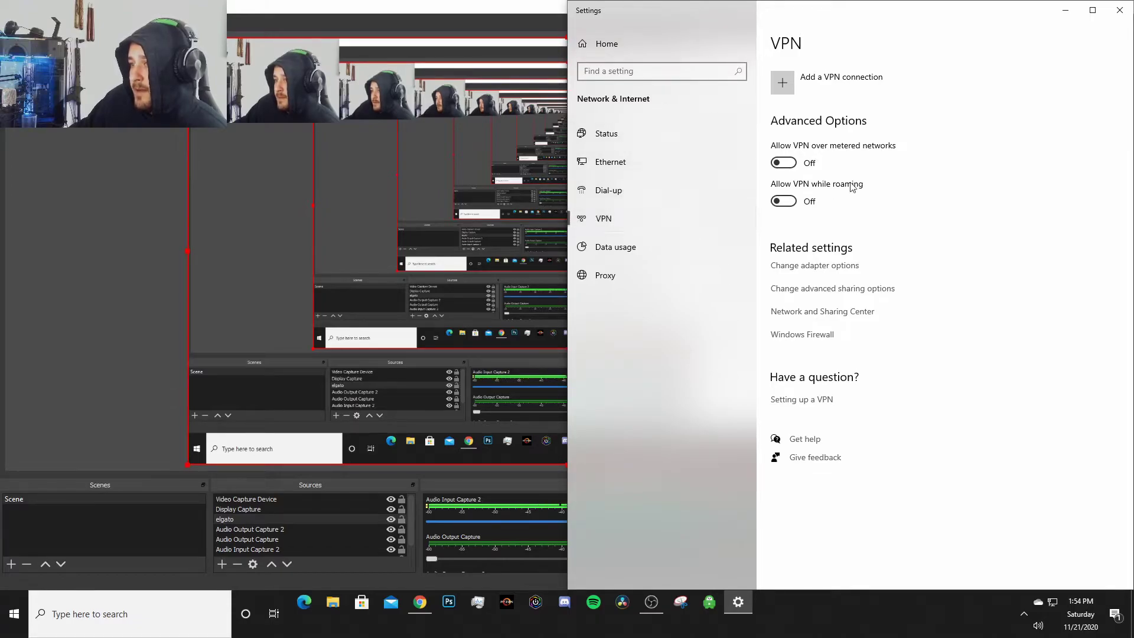
{"action": "left_click", "coordinate": [783, 163]}
{"action": "left_click", "coordinate": [785, 201]}
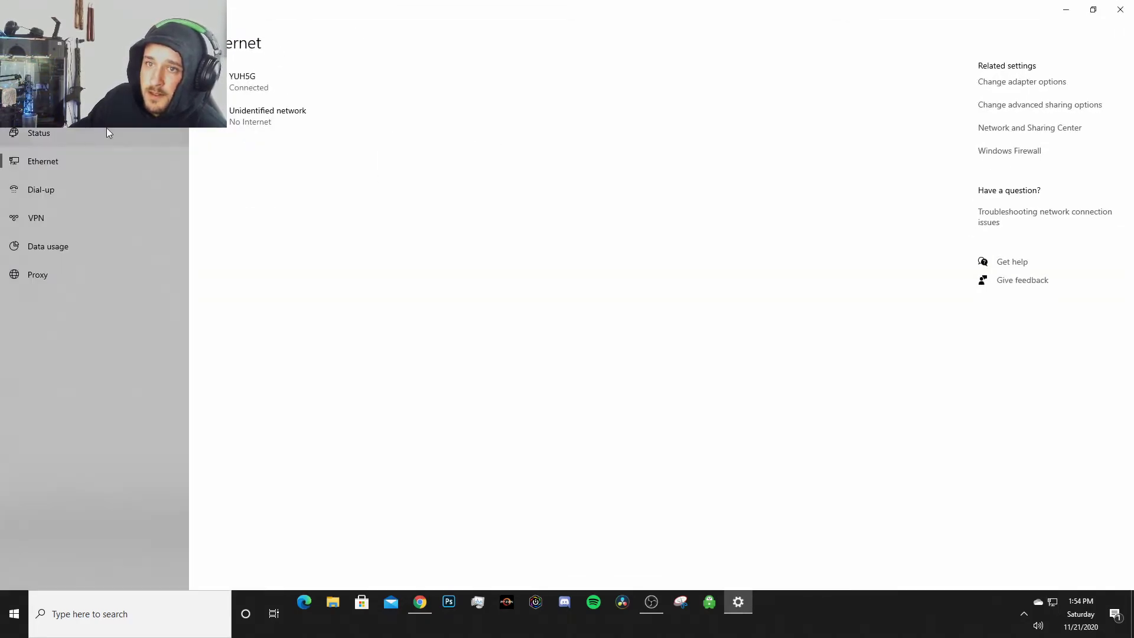
{"action": "left_click_drag", "start_coordinate": [412, 20], "coordinate": [1133, 255]}
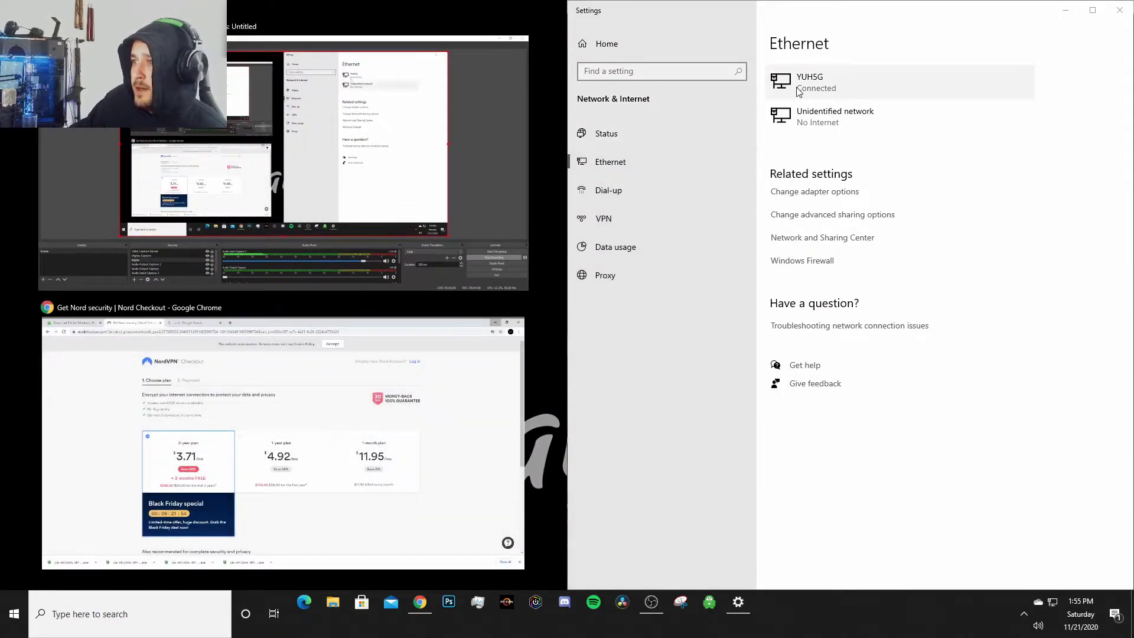
- Enable Internet Connection Sharing on the pc adapter with xbox as the home networking connection
{"action": "left_click", "coordinate": [824, 192]}
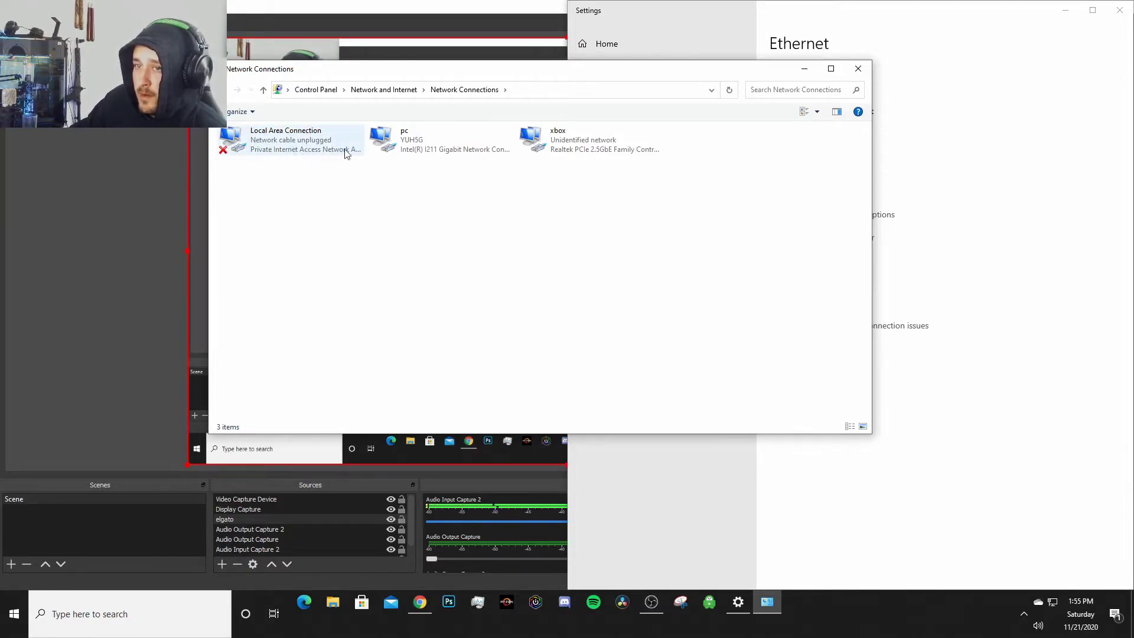
{"action": "right_click", "coordinate": [458, 141]}
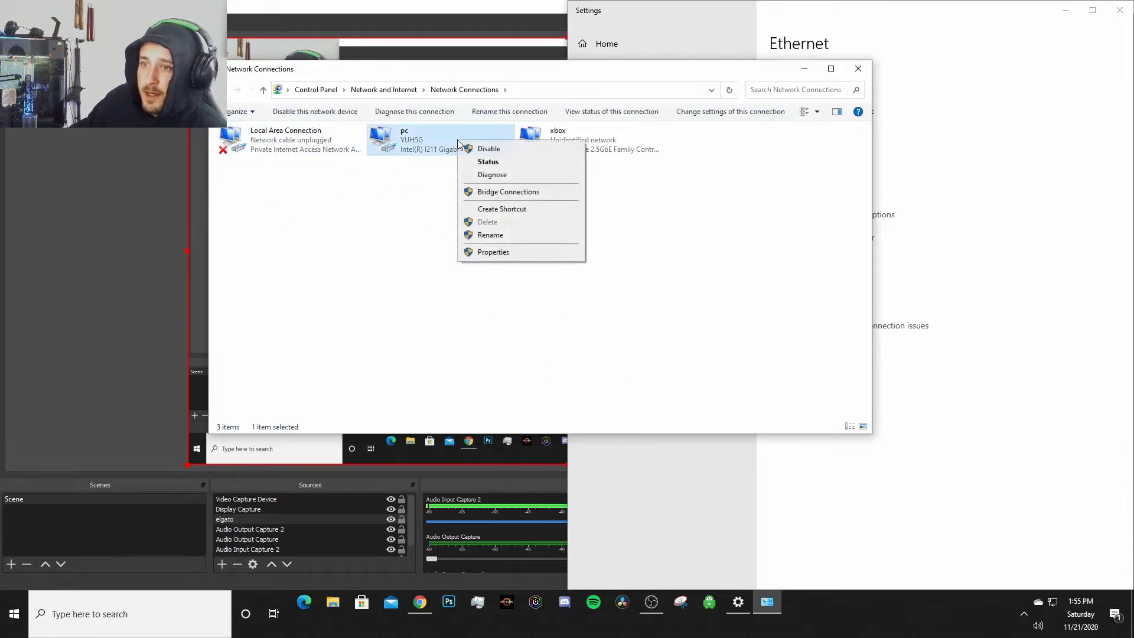
{"action": "left_click", "coordinate": [534, 252]}
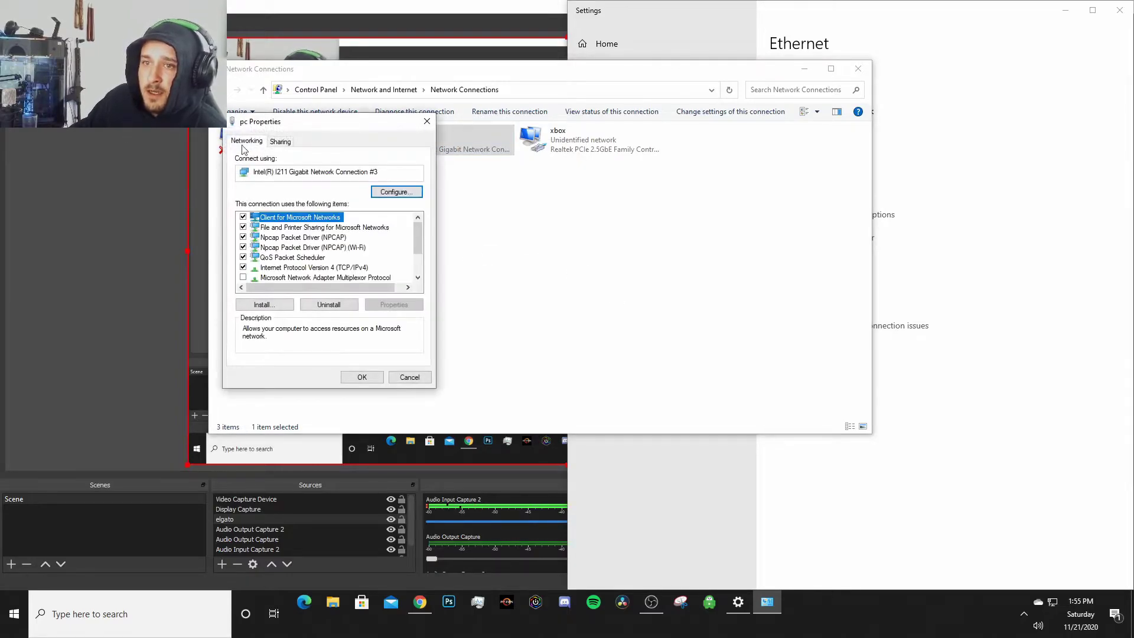
{"action": "left_click", "coordinate": [279, 144]}
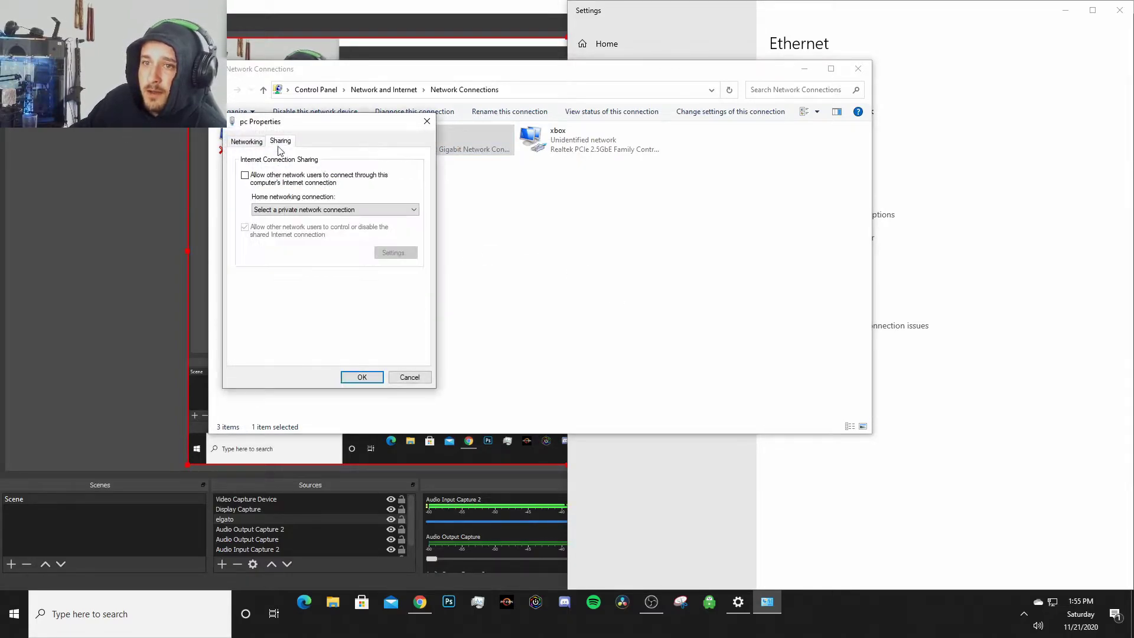
{"action": "left_click", "coordinate": [245, 176]}
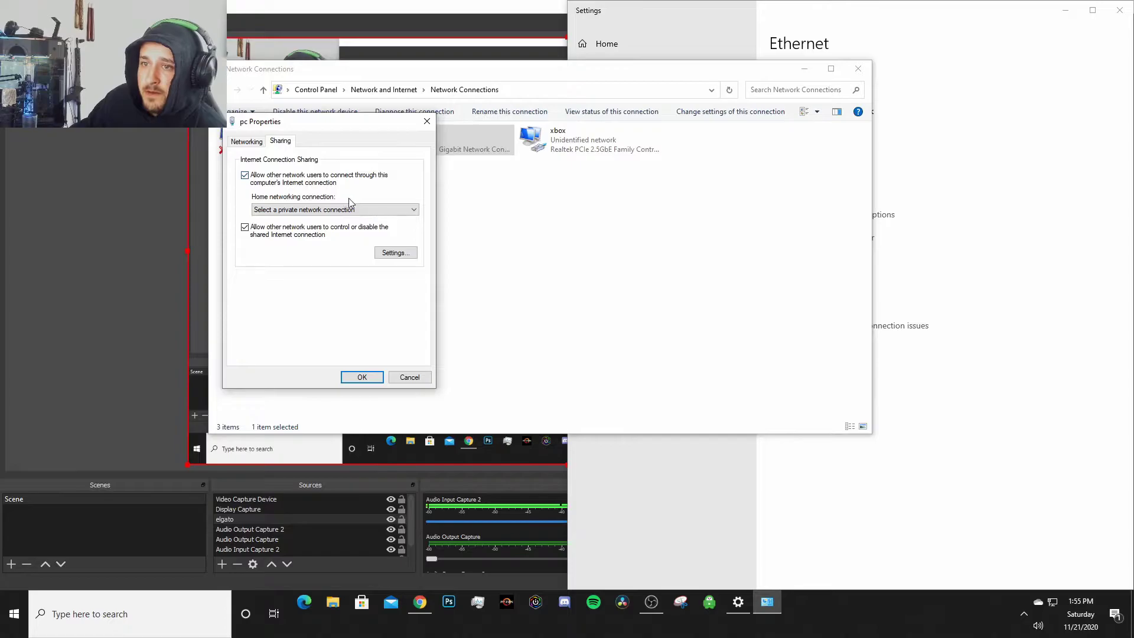
{"action": "left_click", "coordinate": [304, 212]}
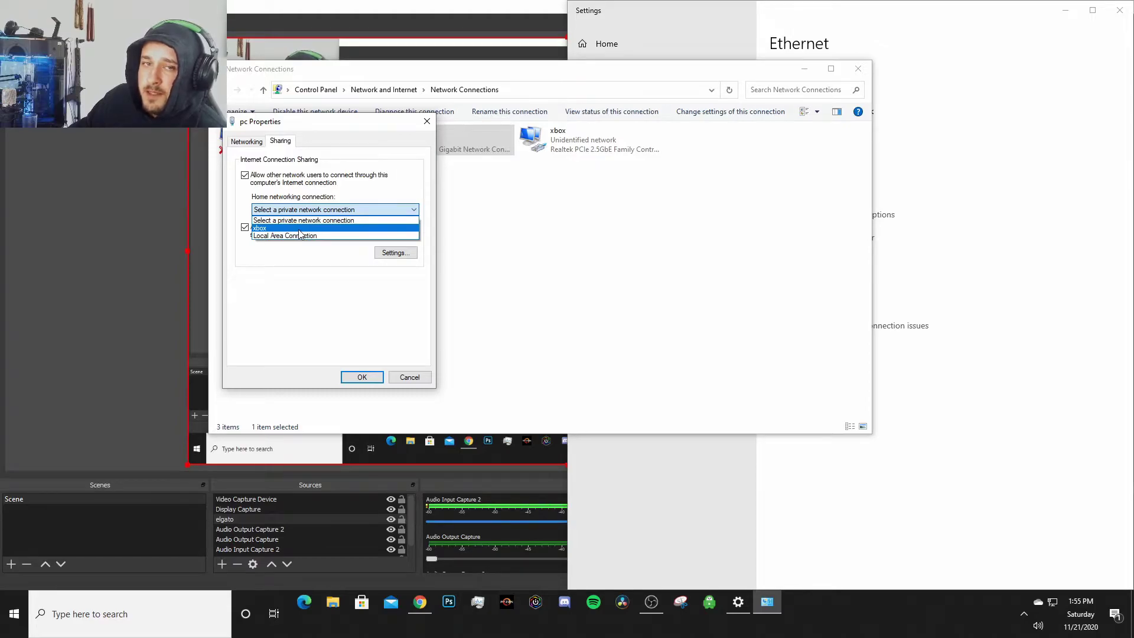
{"action": "left_click", "coordinate": [299, 230]}
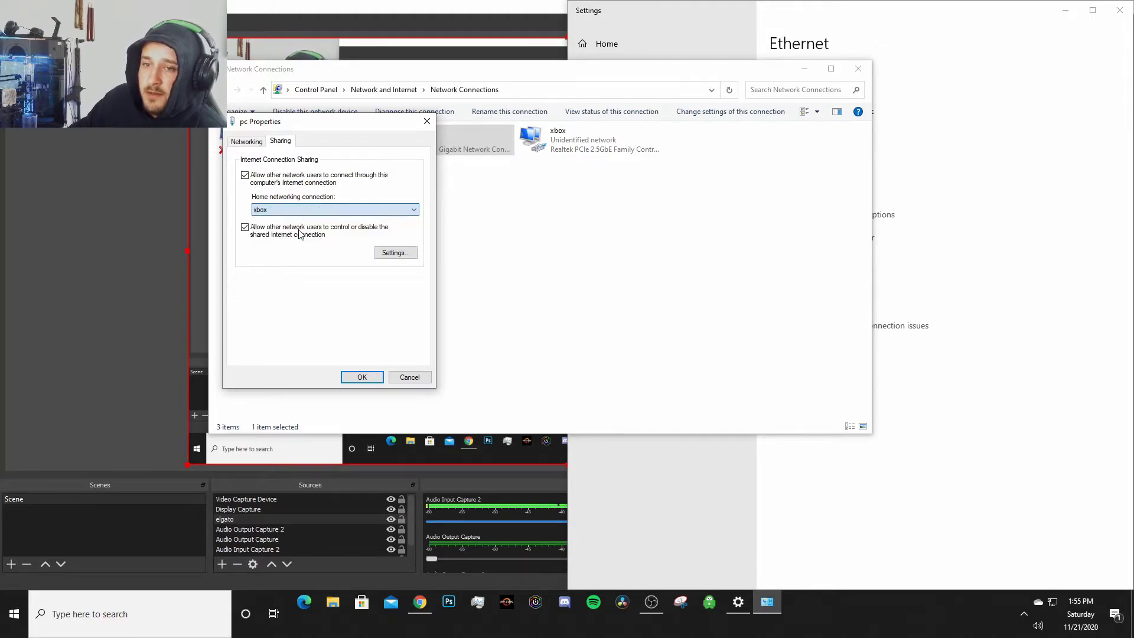
{"action": "left_click", "coordinate": [368, 378]}
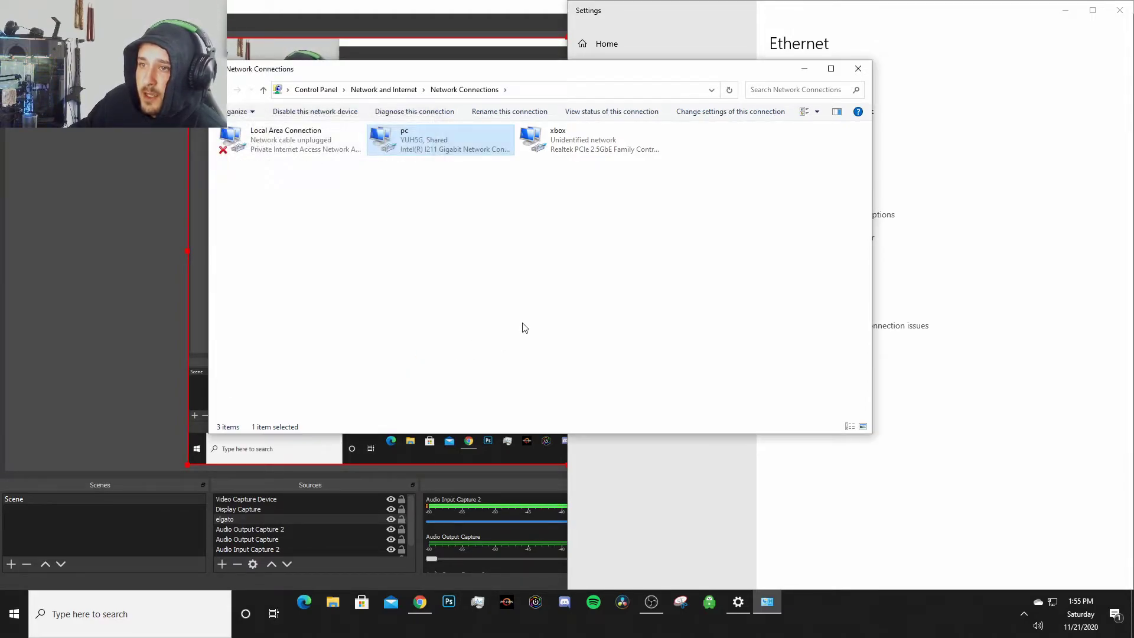
- Rename the pc connection keeping the name pc, then recheck its sharing settings
{"action": "right_click", "coordinate": [429, 142]}
{"action": "left_click", "coordinate": [459, 234]}
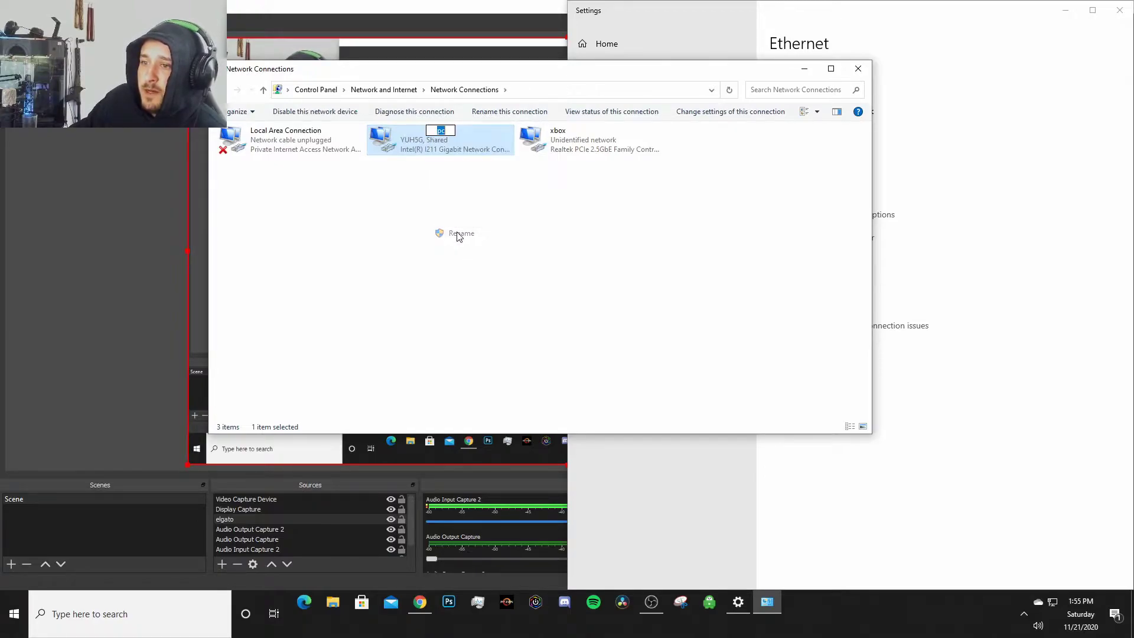
{"action": "left_click", "coordinate": [438, 165]}
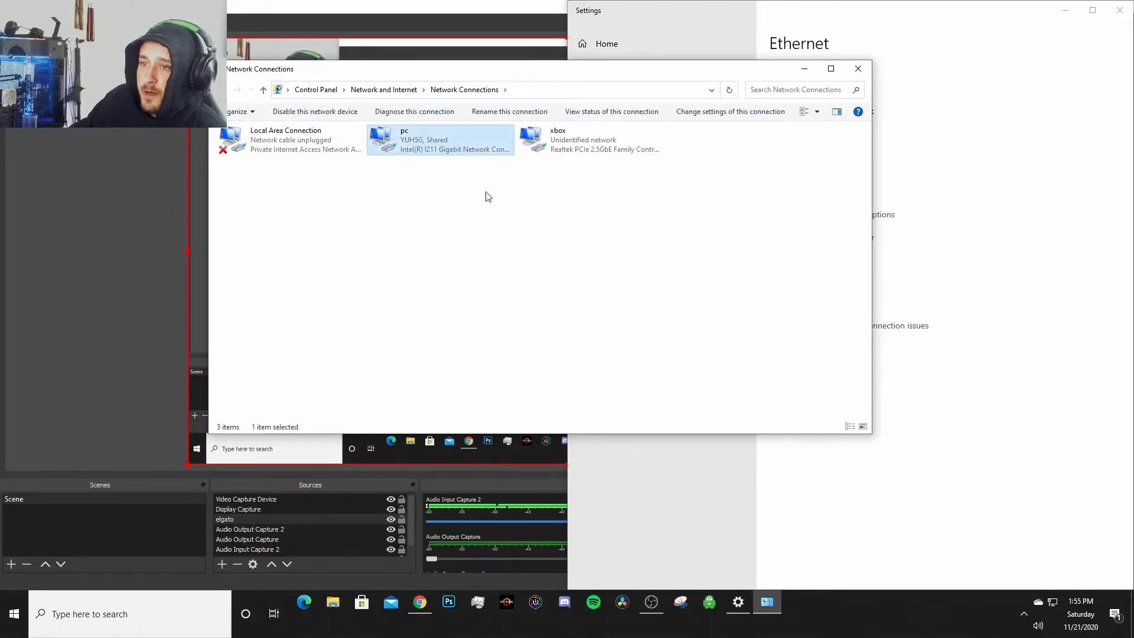
{"action": "right_click", "coordinate": [444, 144]}
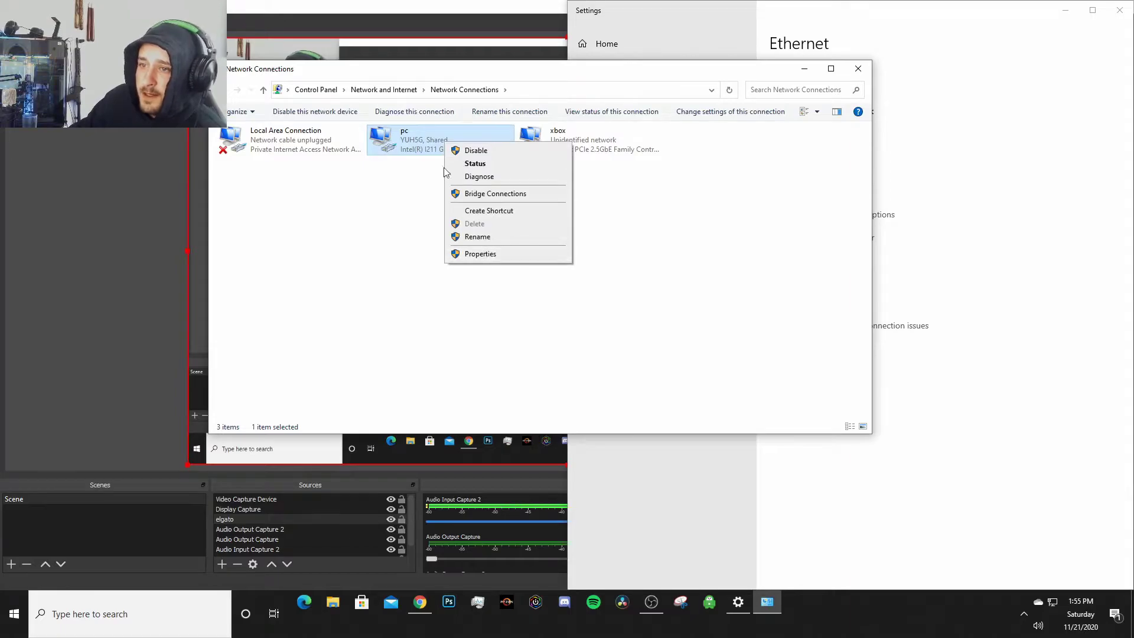
{"action": "left_click", "coordinate": [482, 254]}
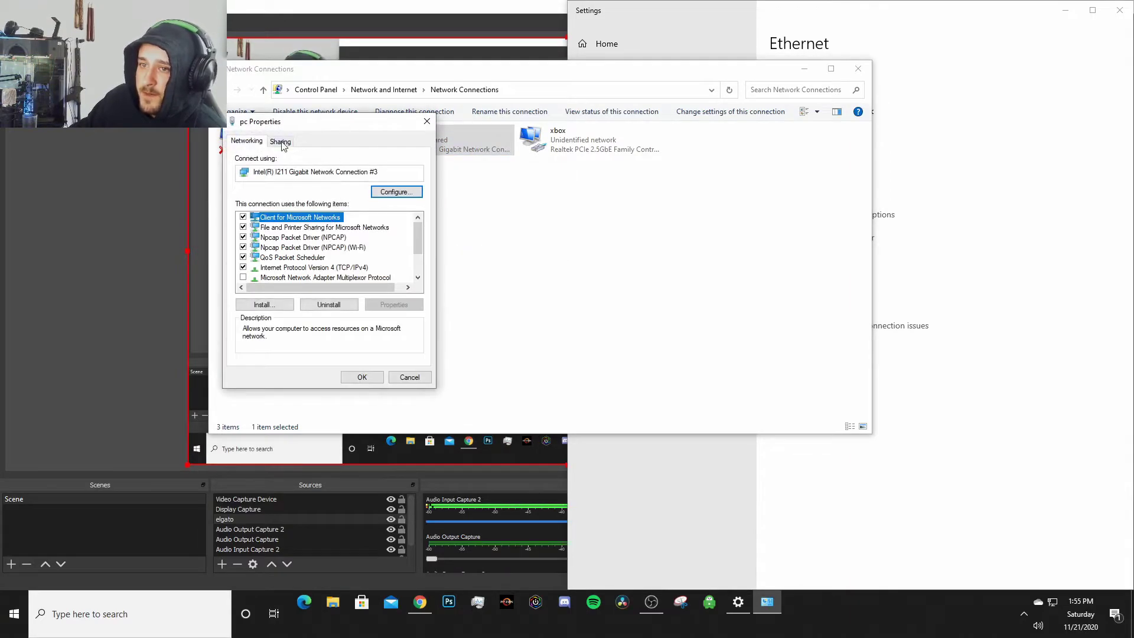
{"action": "left_click", "coordinate": [280, 140]}
{"action": "left_click", "coordinate": [427, 122]}
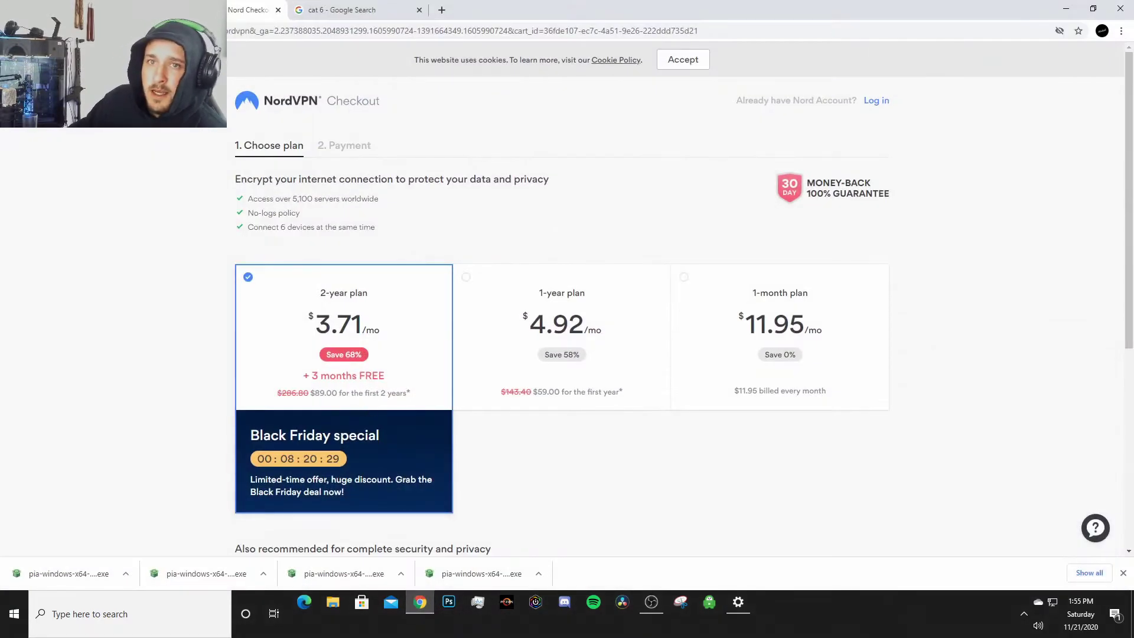
- Reload the PIA download page to confirm 'protected by PIA' and close the downloads bar
{"action": "key", "text": "ctrl+shift+Tab"}
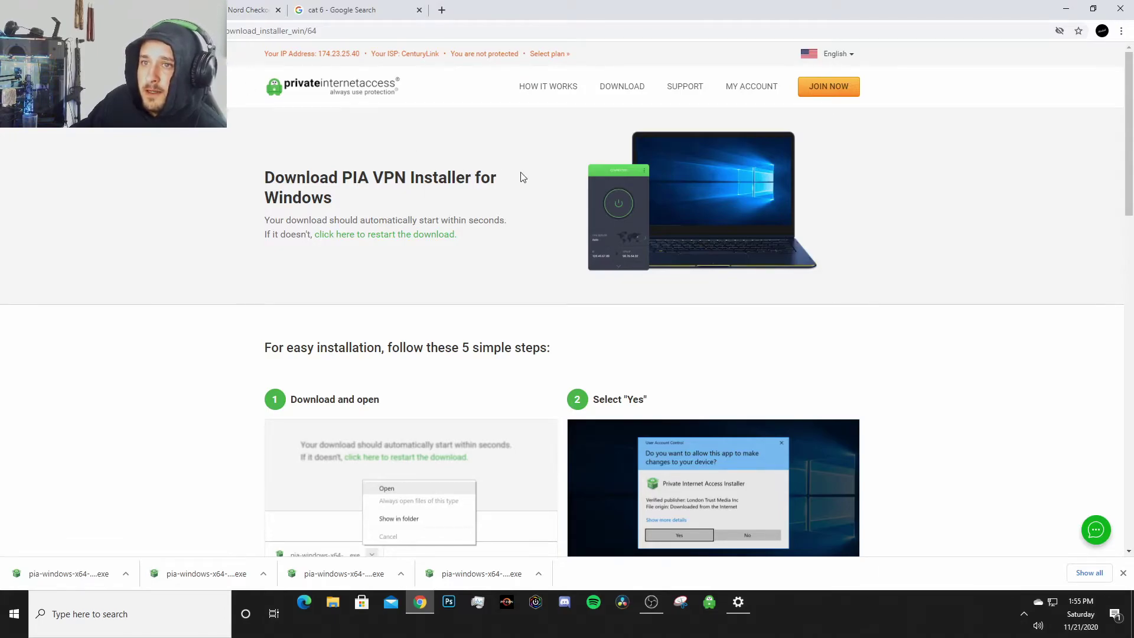
{"action": "key", "text": "F5"}
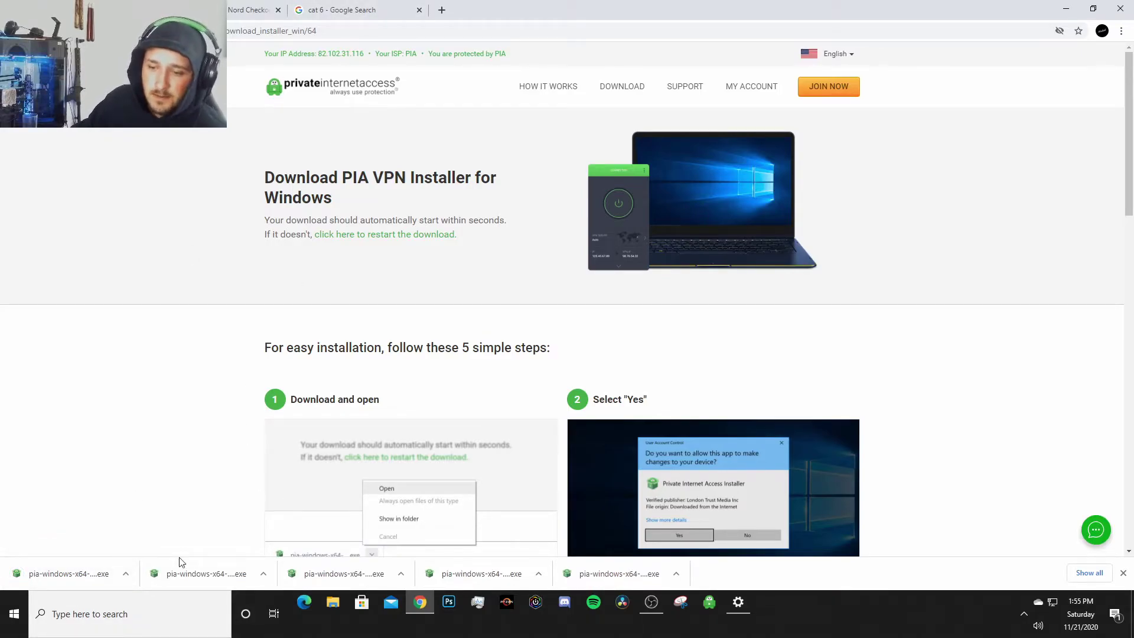
{"action": "left_click", "coordinate": [1123, 573]}
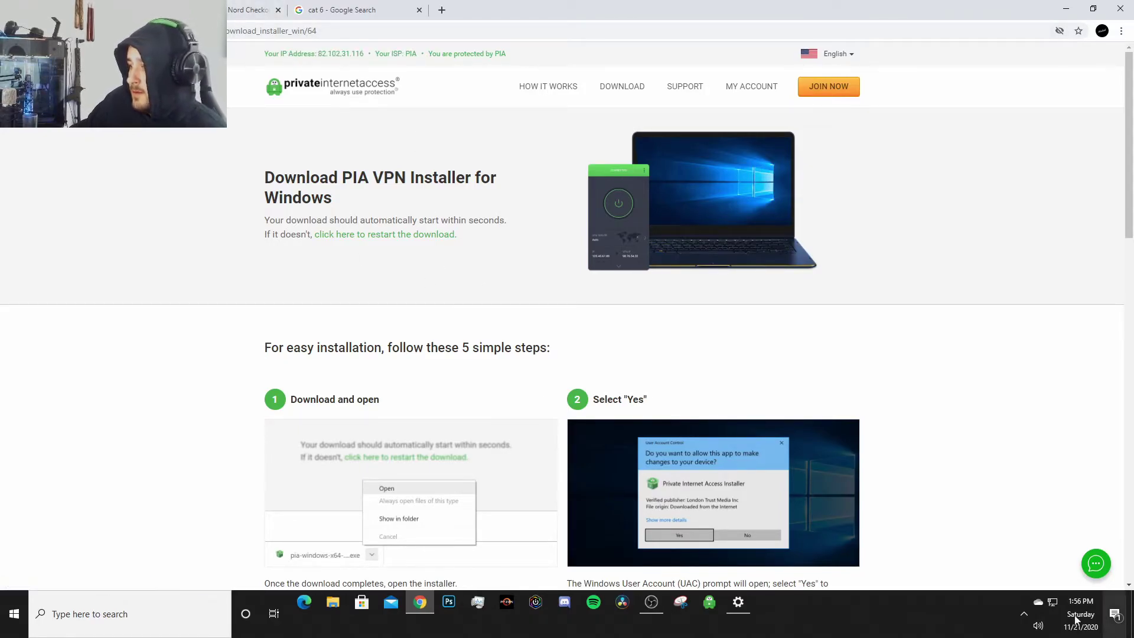
{"action": "left_click", "coordinate": [709, 602]}
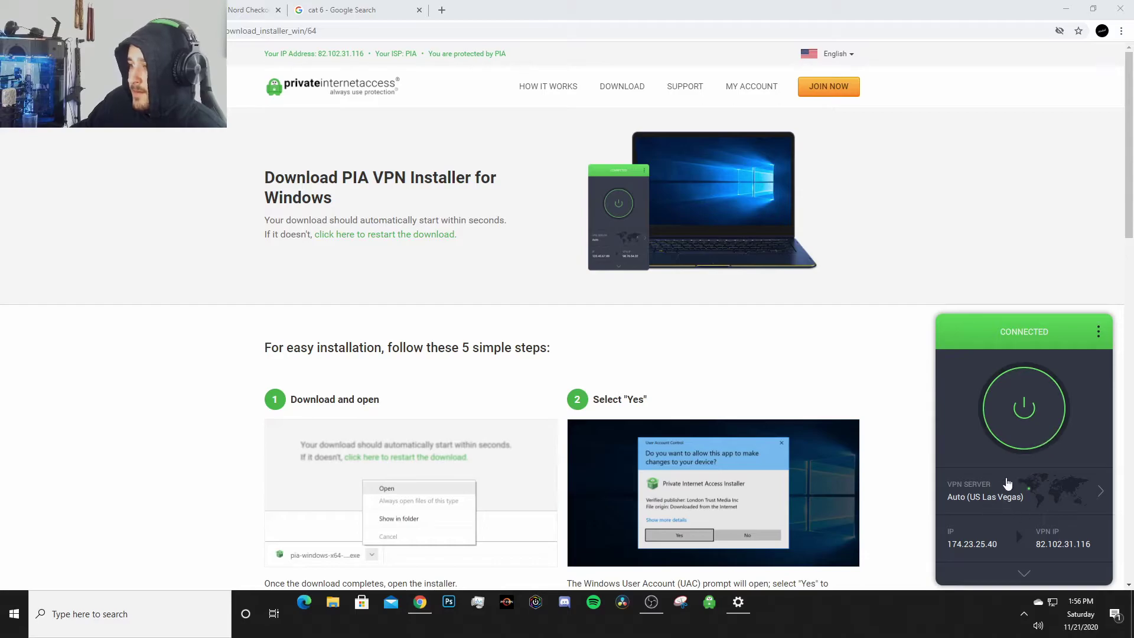
{"action": "left_click", "coordinate": [1027, 504]}
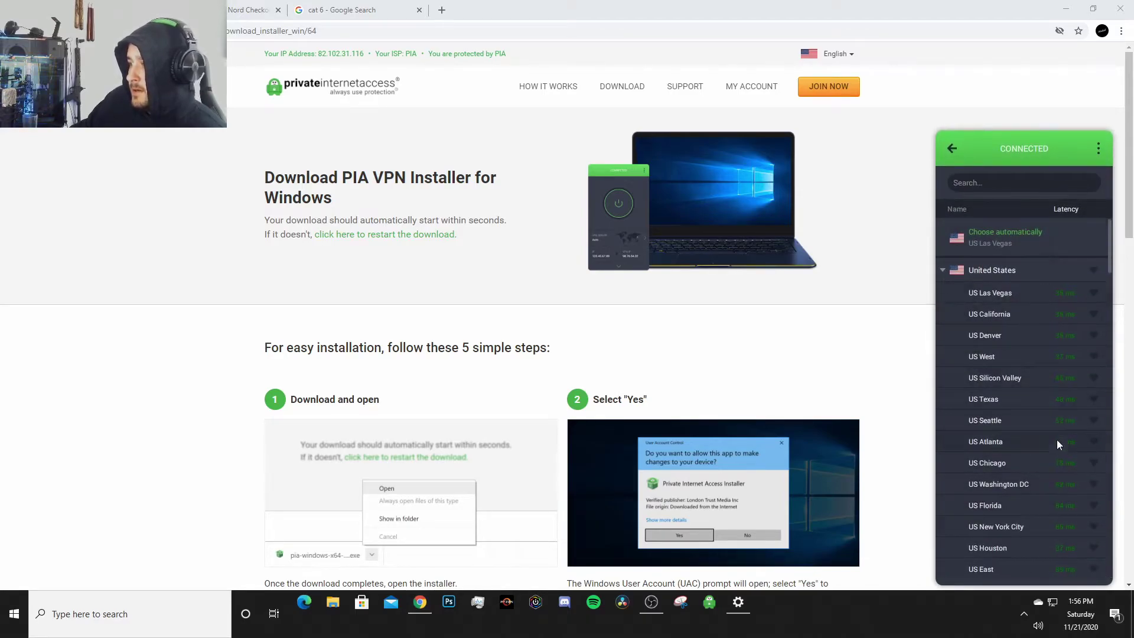
{"action": "scroll", "coordinate": [1009, 366], "scroll_direction": "down", "scroll_amount": 5}
{"action": "scroll", "coordinate": [1025, 395], "scroll_direction": "up", "scroll_amount": 5}
{"action": "scroll", "coordinate": [1004, 401], "scroll_direction": "down", "scroll_amount": 12}
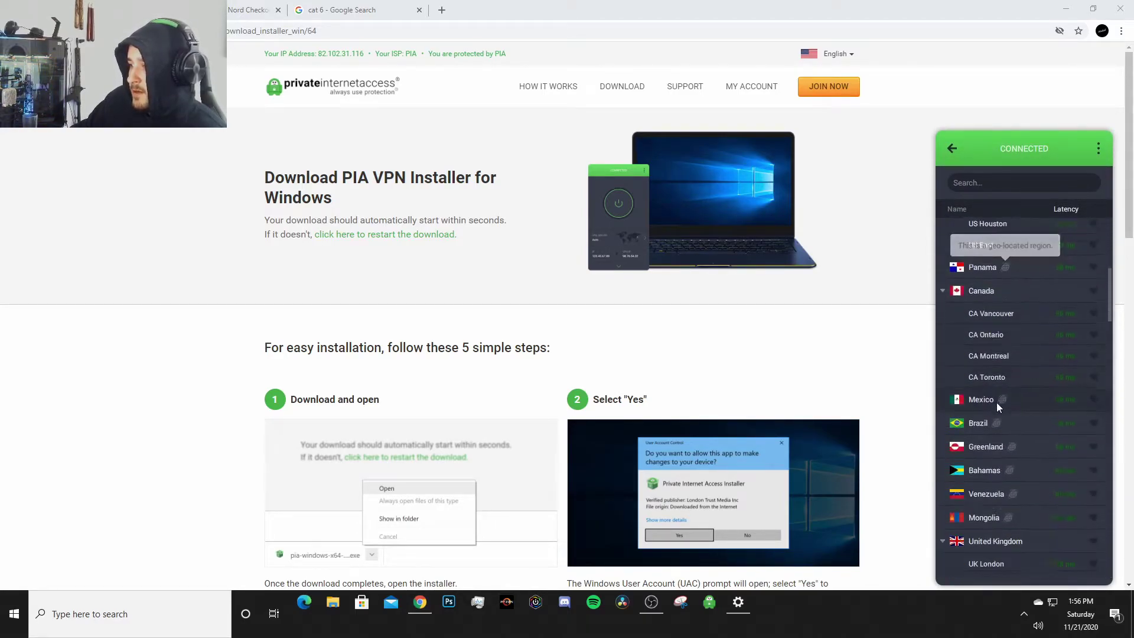
{"action": "scroll", "coordinate": [1009, 413], "scroll_direction": "down", "scroll_amount": 15}
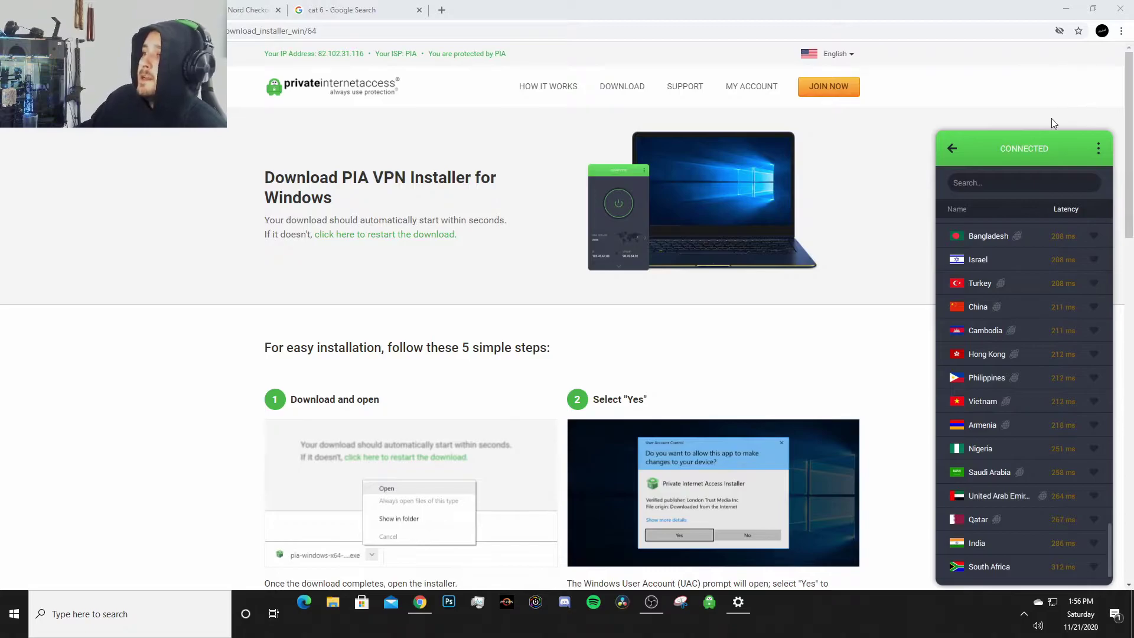
{"action": "left_click", "coordinate": [952, 96]}
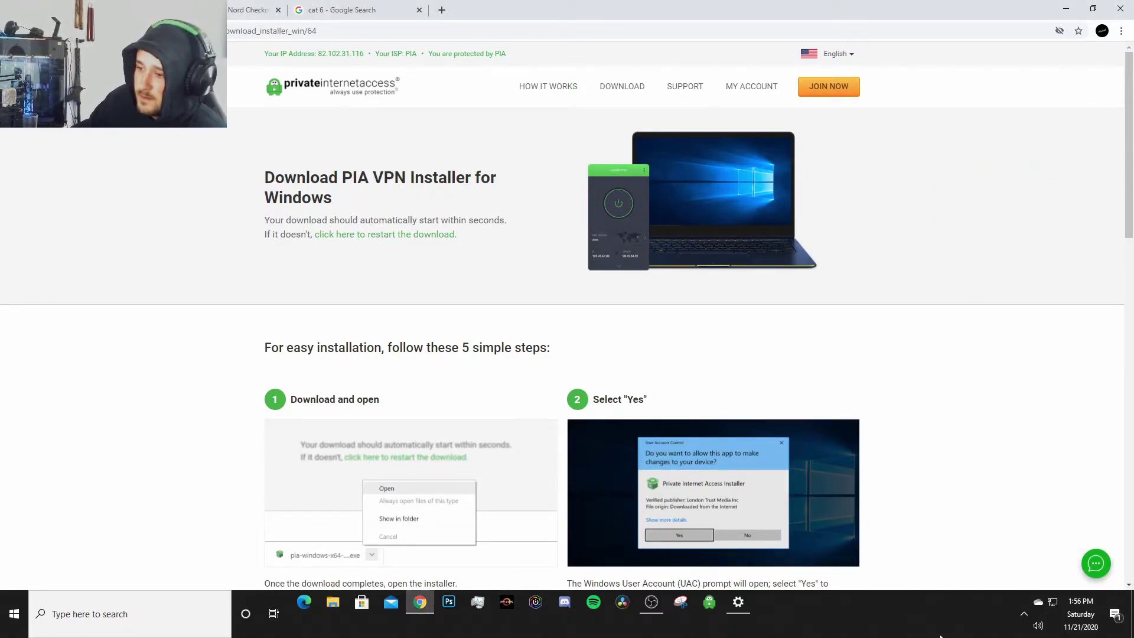
{"action": "left_click", "coordinate": [711, 603]}
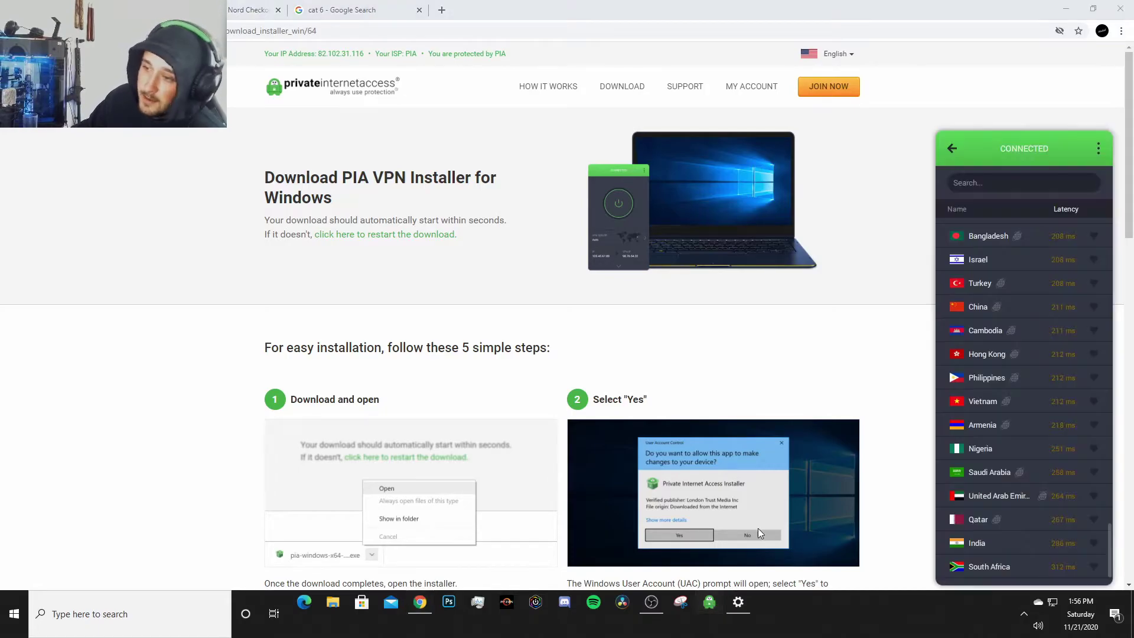
{"action": "scroll", "coordinate": [986, 378], "scroll_direction": "up", "scroll_amount": 10}
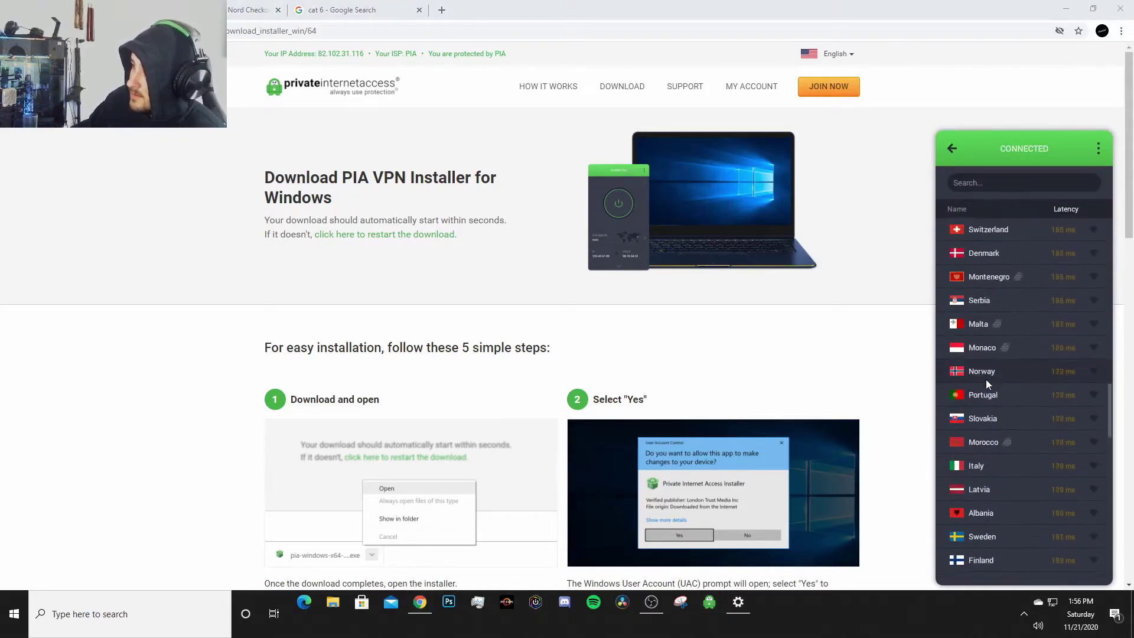
{"action": "left_click", "coordinate": [1005, 79]}
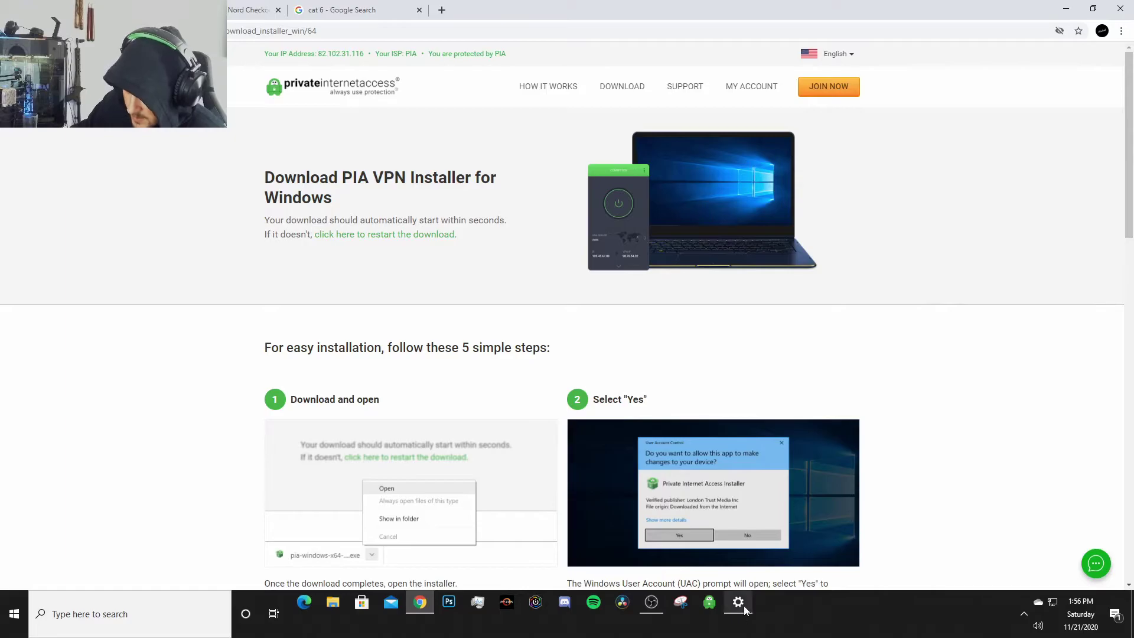
- Open the network adapters from Ethernet settings and check the pc adapter's Sharing tab
{"action": "left_click", "coordinate": [1052, 601]}
{"action": "left_click", "coordinate": [963, 489]}
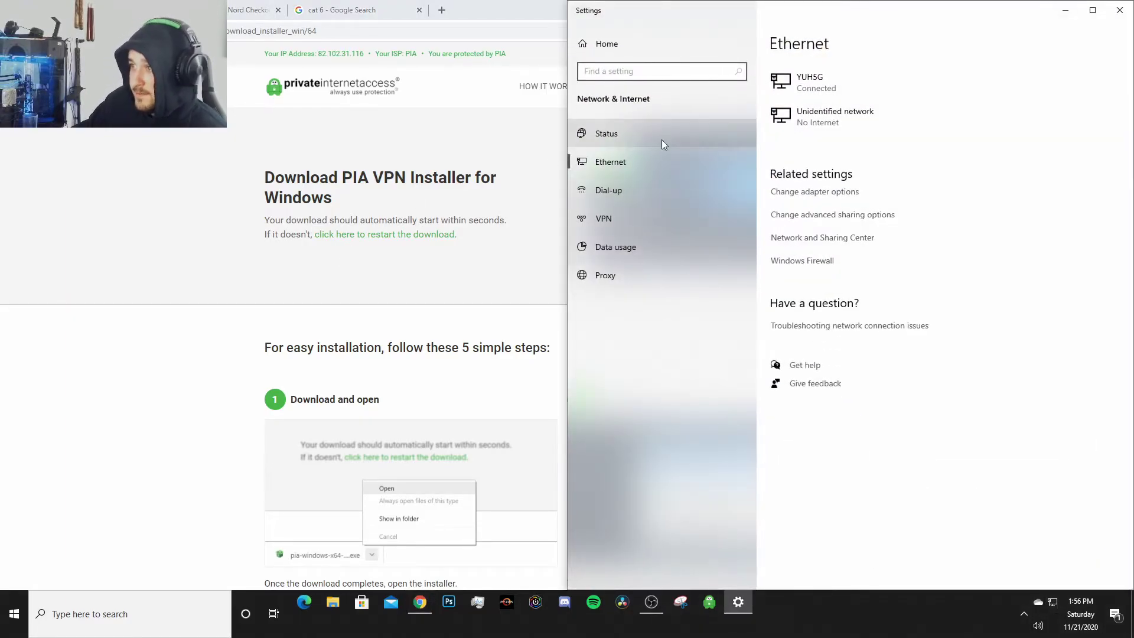
{"action": "left_click", "coordinate": [1094, 11]}
{"action": "left_click", "coordinate": [1039, 88]}
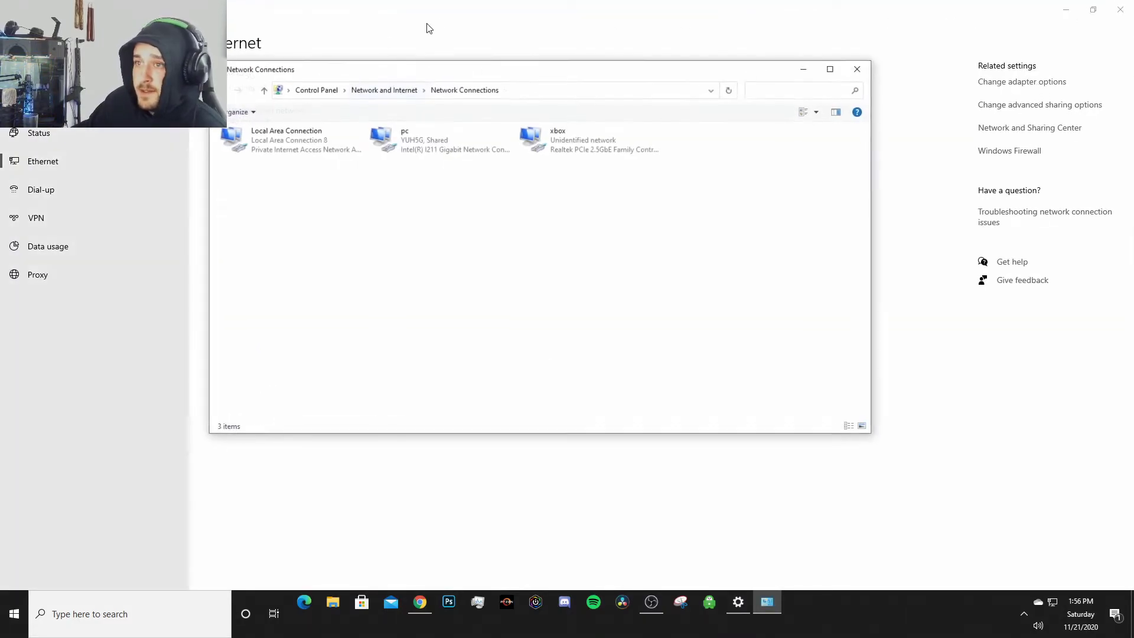
{"action": "left_click_drag", "start_coordinate": [455, 81], "coordinate": [673, 66]}
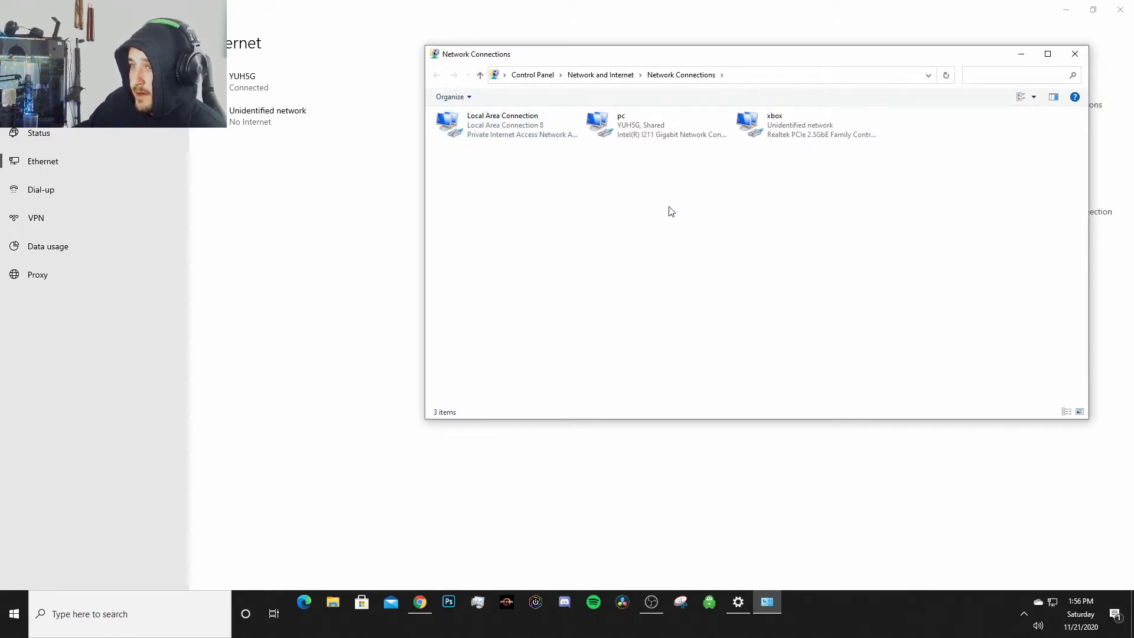
{"action": "left_click", "coordinate": [632, 138]}
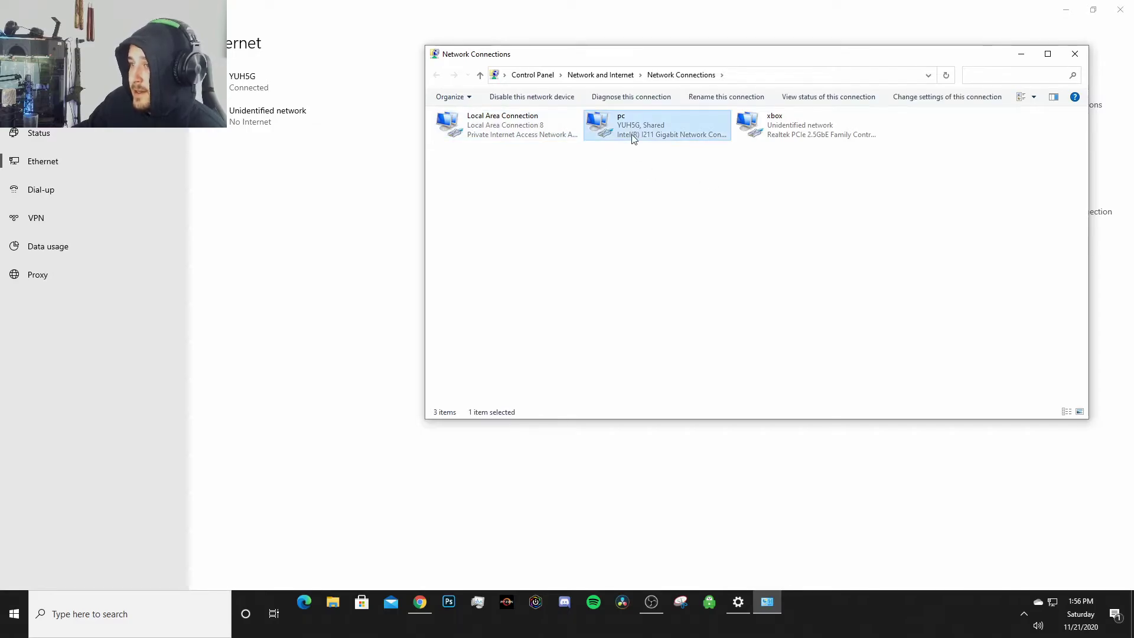
{"action": "right_click", "coordinate": [655, 139]}
{"action": "left_click", "coordinate": [703, 239]}
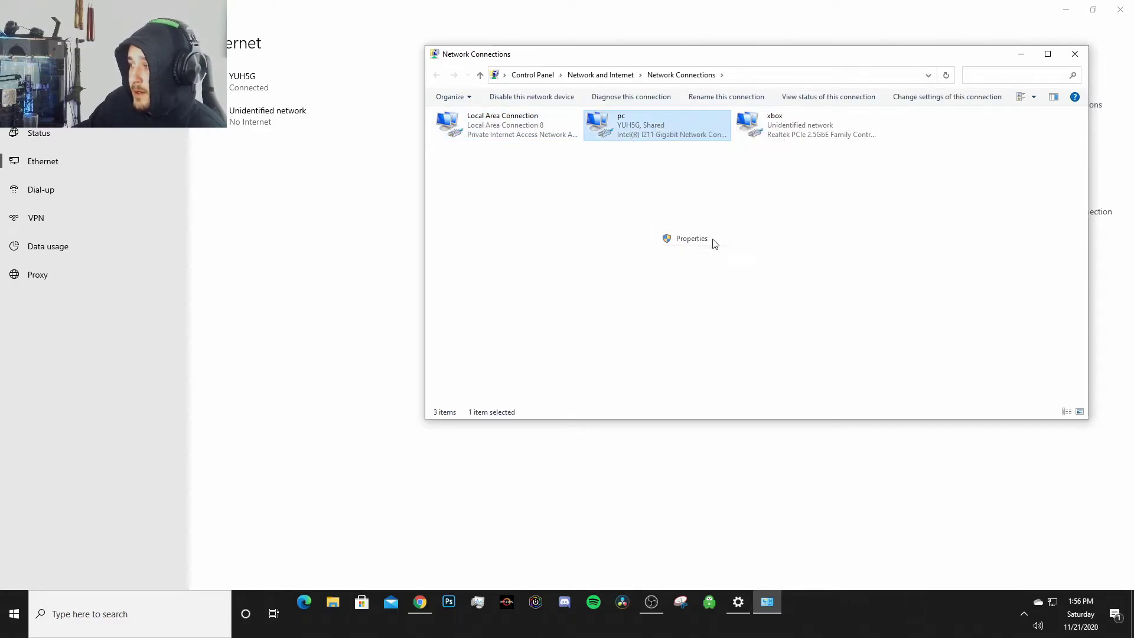
{"action": "left_click", "coordinate": [504, 126]}
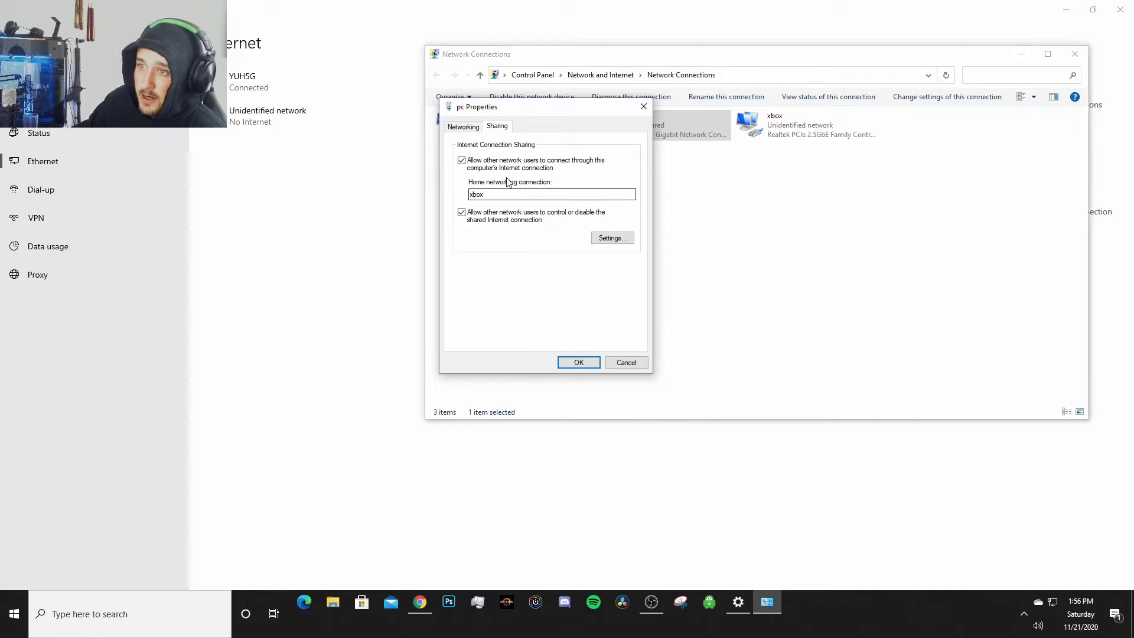
{"action": "left_click", "coordinate": [584, 362]}
- Inspect the xbox adapter, then close Network Connections and minimize Settings and Chrome
{"action": "left_click", "coordinate": [778, 129]}
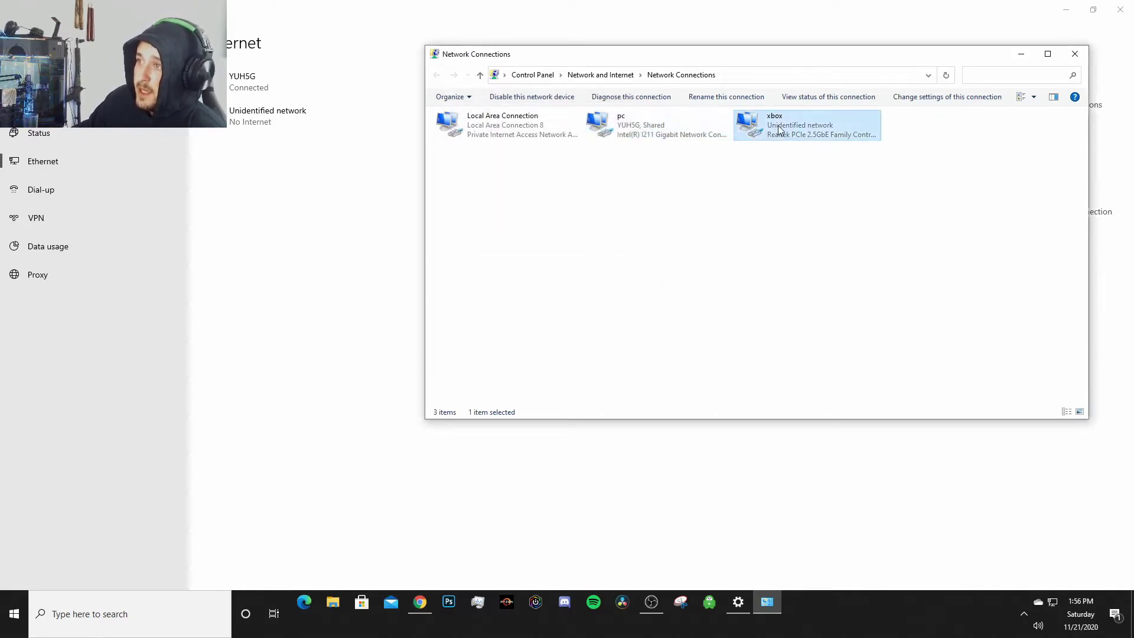
{"action": "right_click", "coordinate": [779, 130]}
{"action": "left_click", "coordinate": [701, 212]}
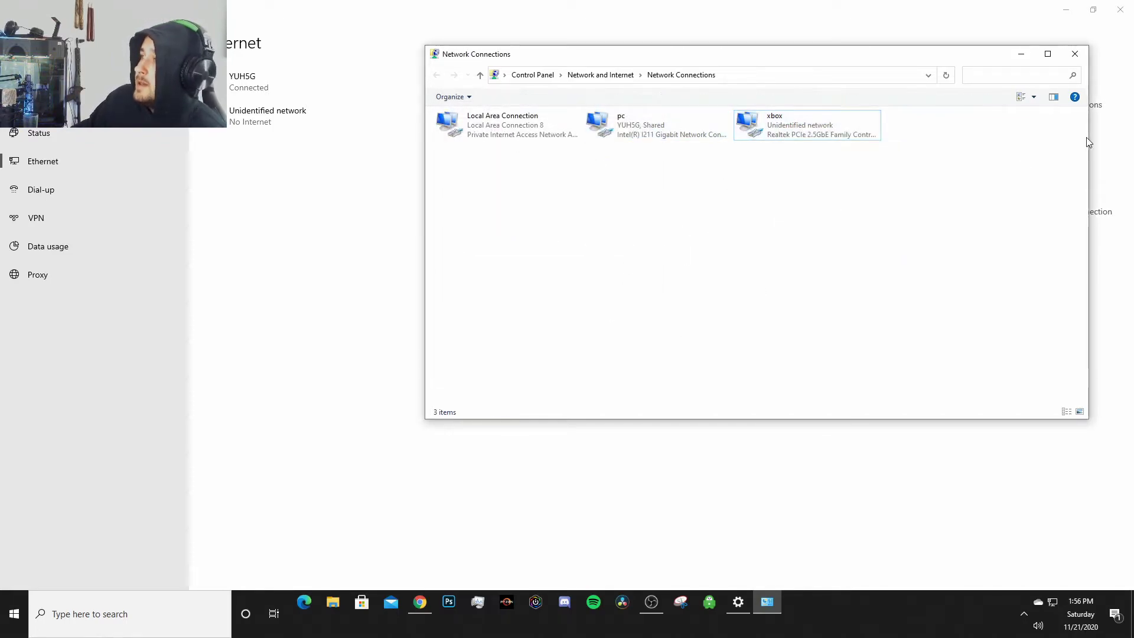
{"action": "left_click", "coordinate": [1074, 54]}
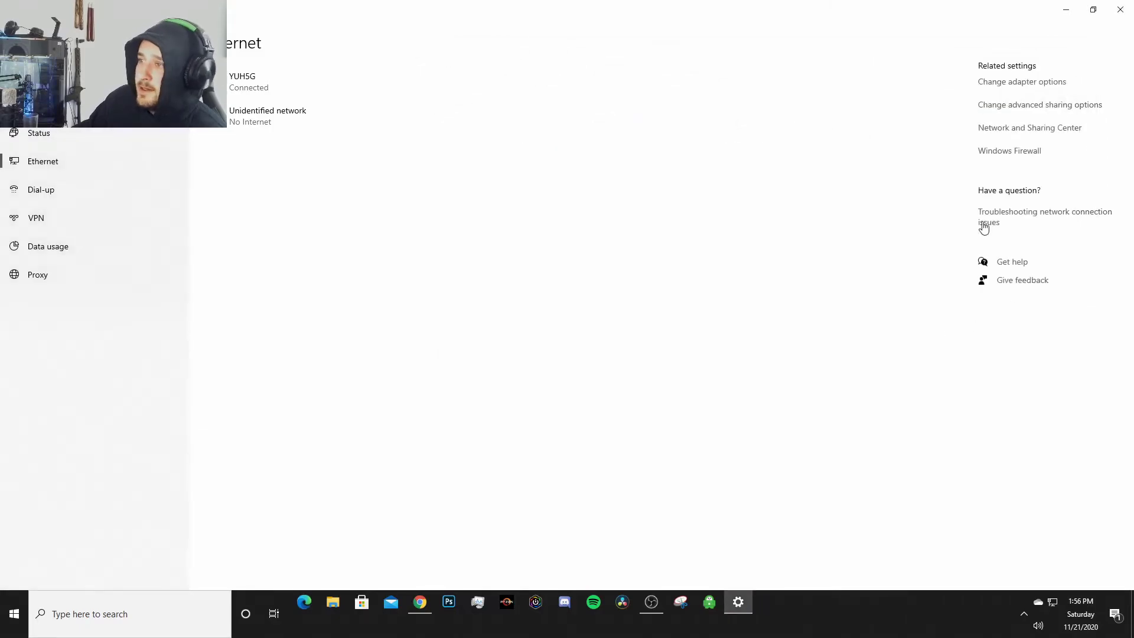
{"action": "left_click", "coordinate": [1063, 12]}
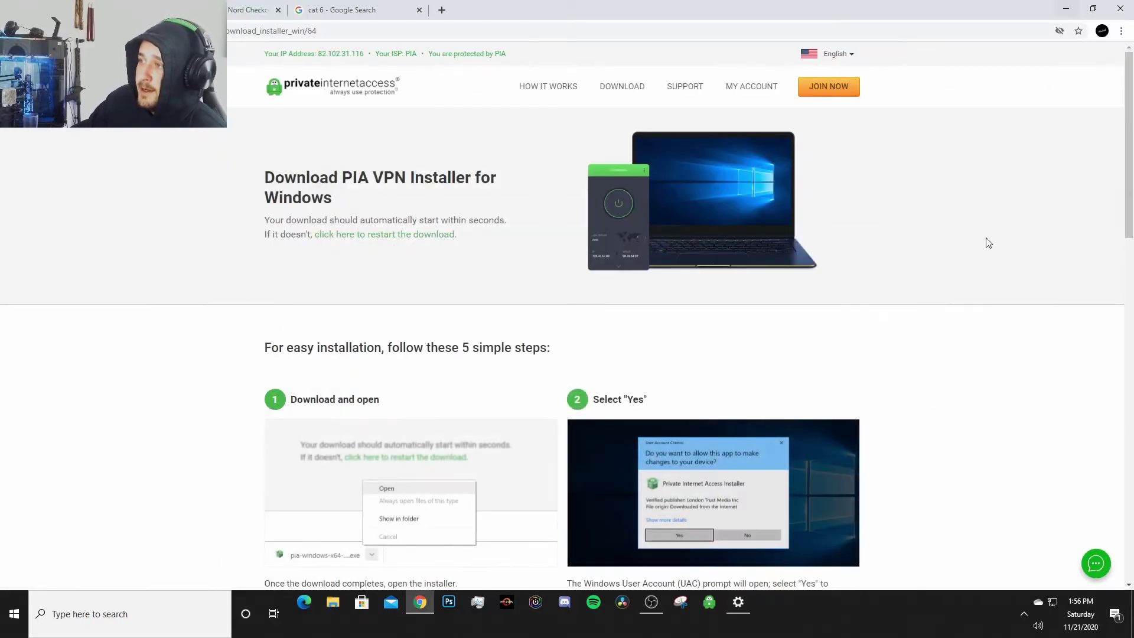
{"action": "left_click", "coordinate": [1066, 10]}
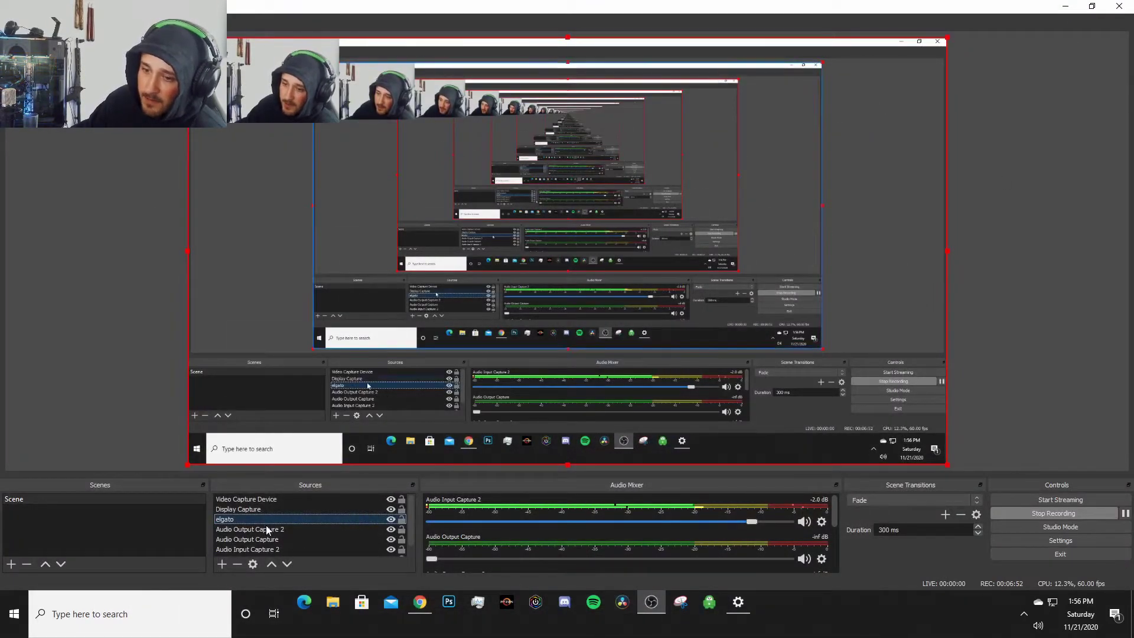
{"action": "left_click", "coordinate": [261, 509]}
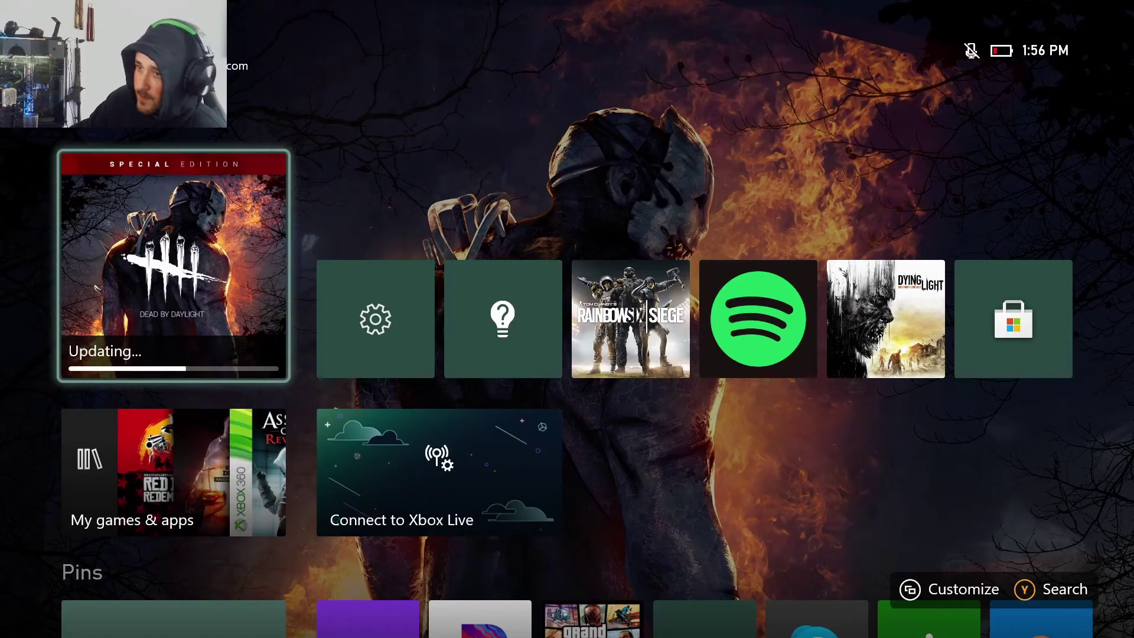
{"action": "key", "text": "super"}
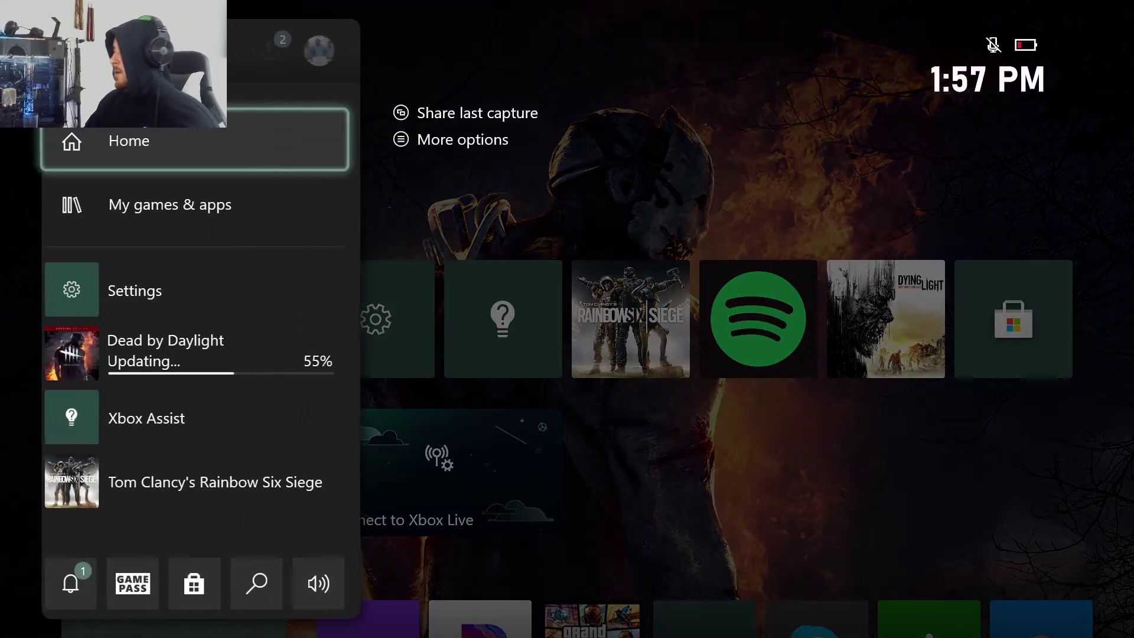
{"action": "key", "text": "Up"}
{"action": "key", "text": "Escape"}
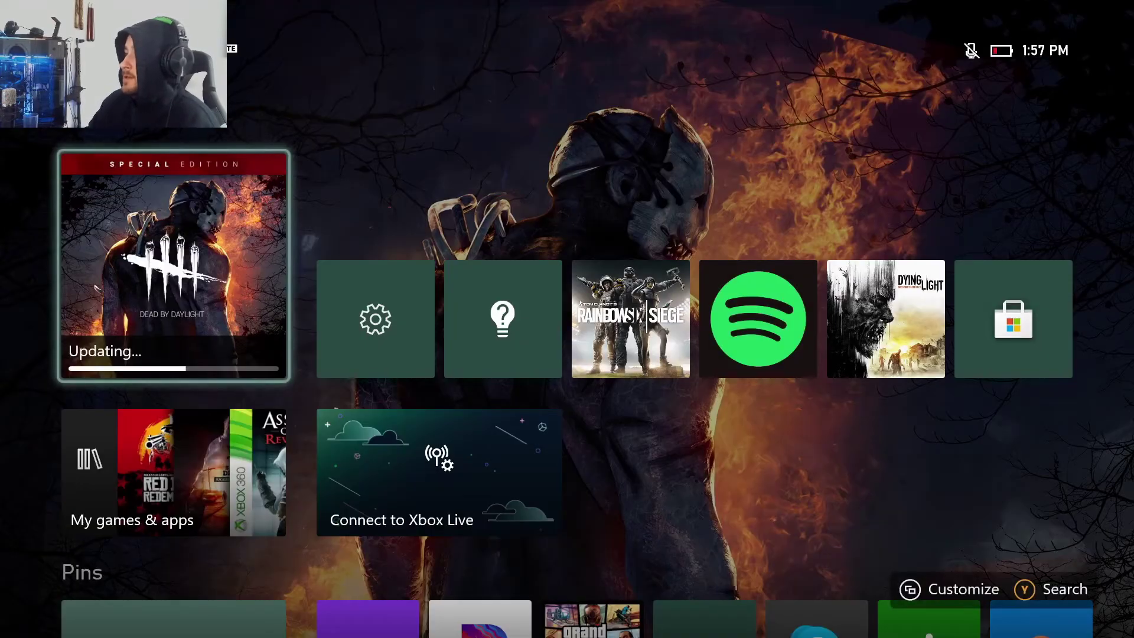
{"action": "key", "text": "Right"}
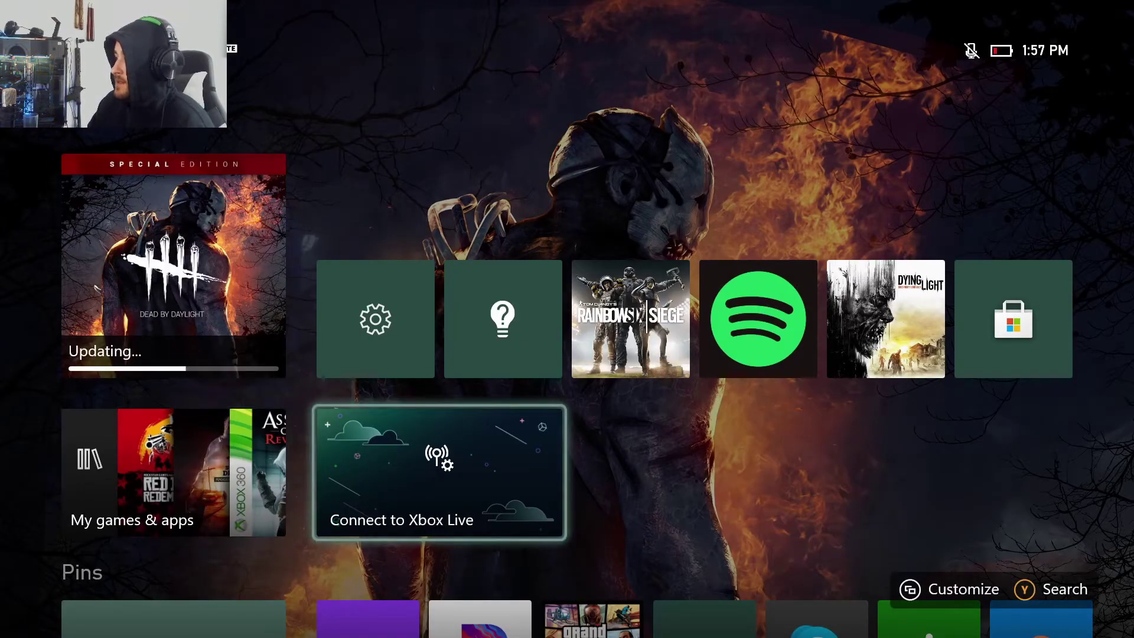
{"action": "key", "text": "Left"}
{"action": "key", "text": "Up"}
{"action": "key", "text": "Down"}
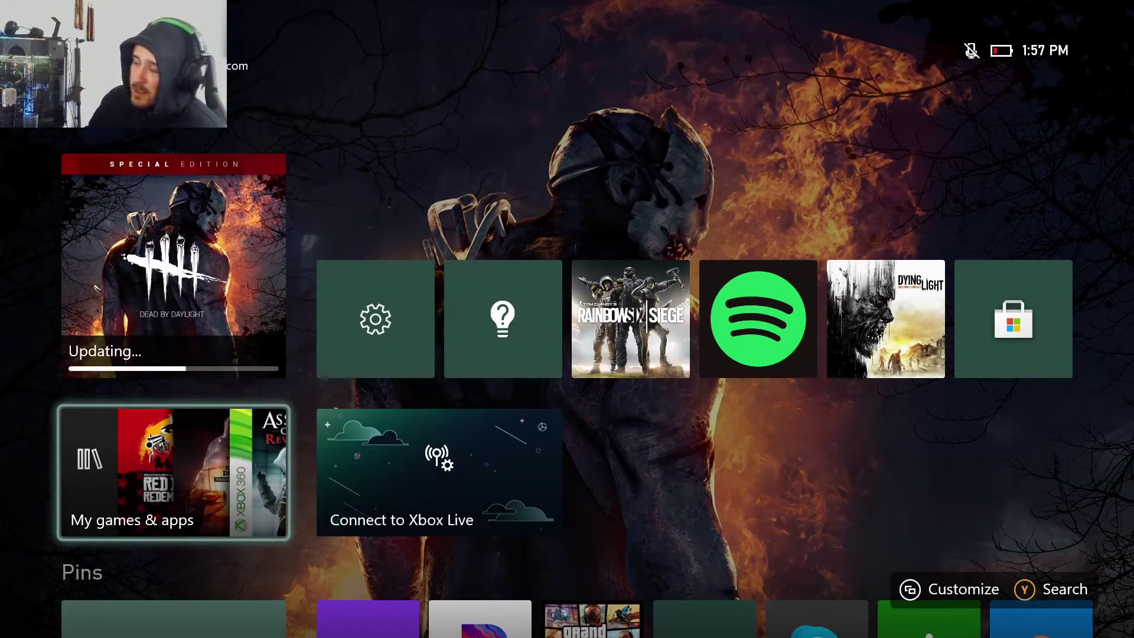
{"action": "key", "text": "Up"}
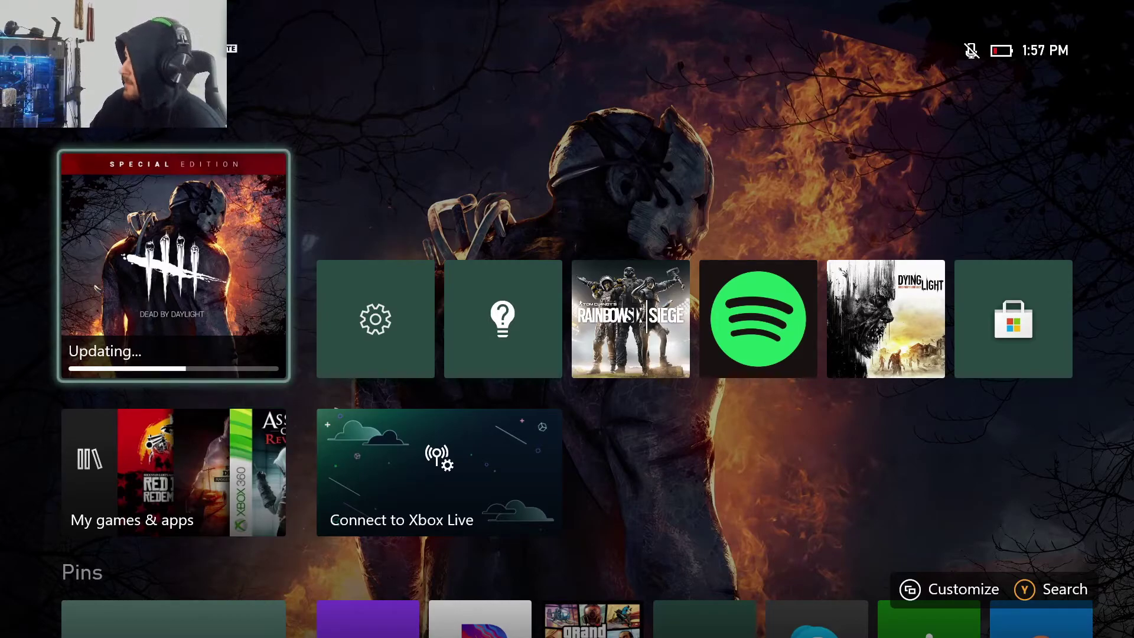
{"action": "key", "text": "Down"}
{"action": "key", "text": "Up"}
{"action": "key", "text": "super"}
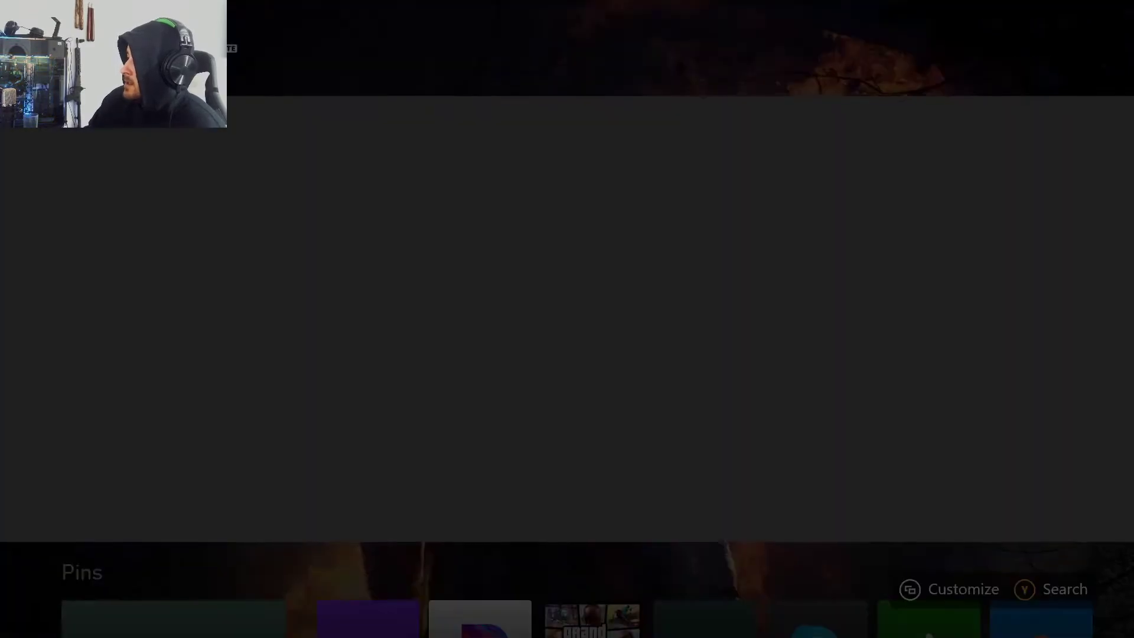
{"action": "key", "text": "Up"}
{"action": "key", "text": "Escape"}
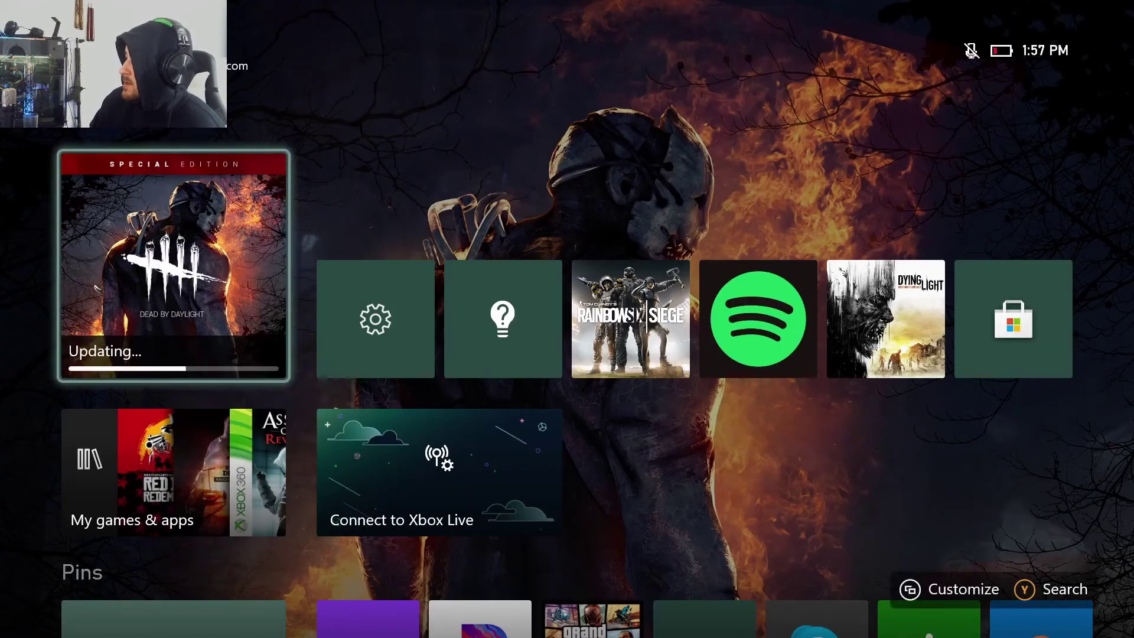
{"action": "key", "text": "Down"}
{"action": "key", "text": "Up"}
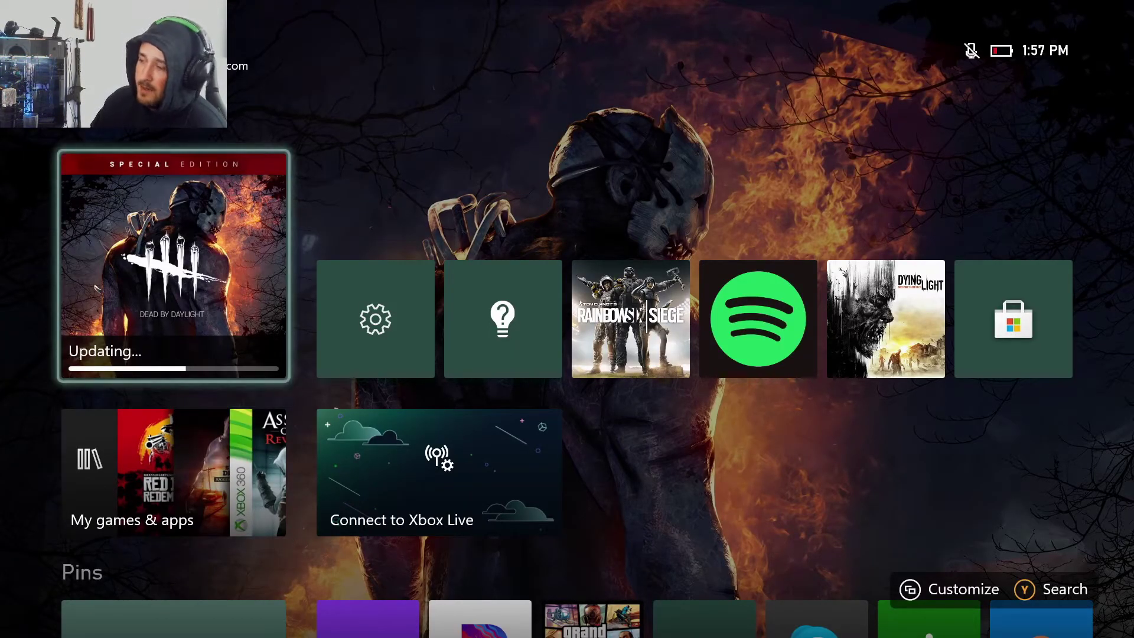
{"action": "key", "text": "Down"}
{"action": "key", "text": "Up"}
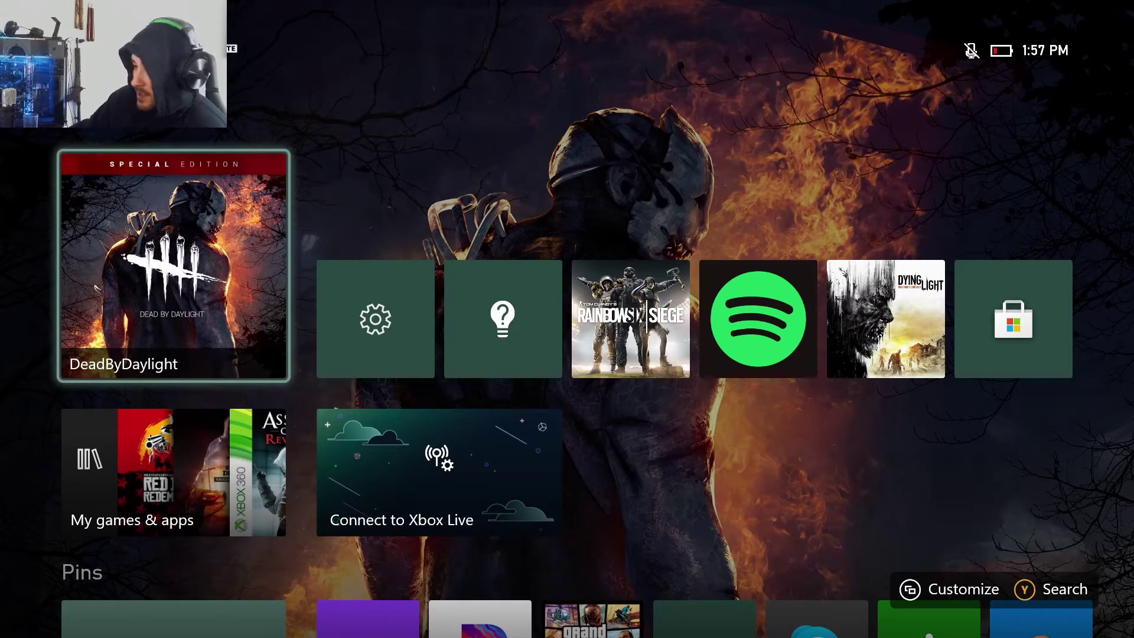
{"action": "key", "text": "Down"}
{"action": "key", "text": "Up"}
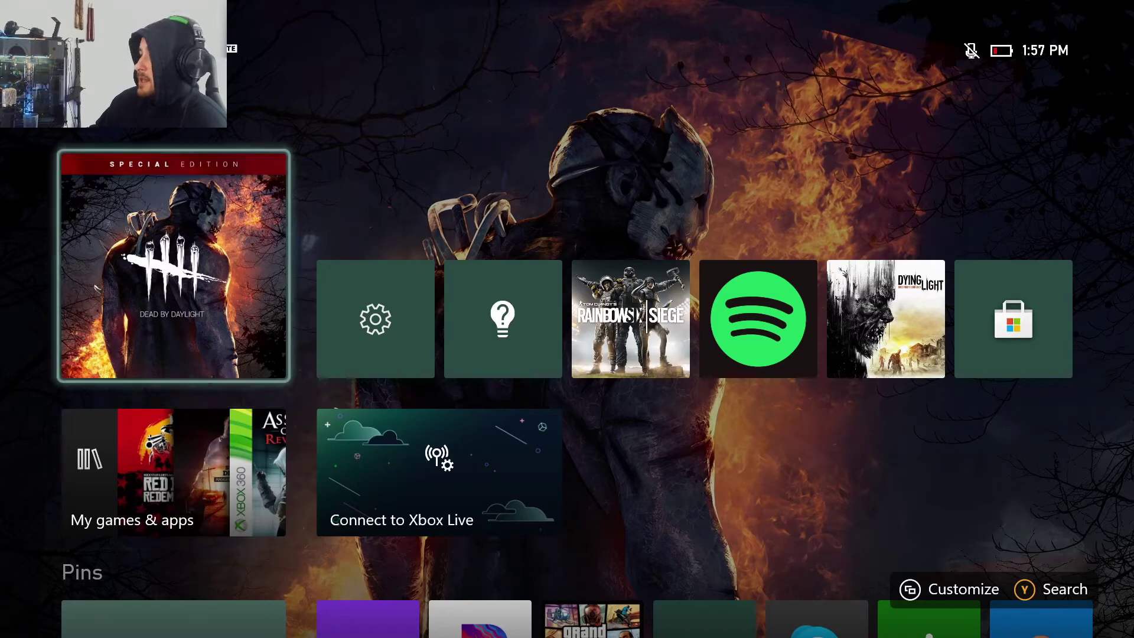
{"action": "key", "text": "Menu"}
{"action": "key", "text": "super"}
{"action": "key", "text": "super"}
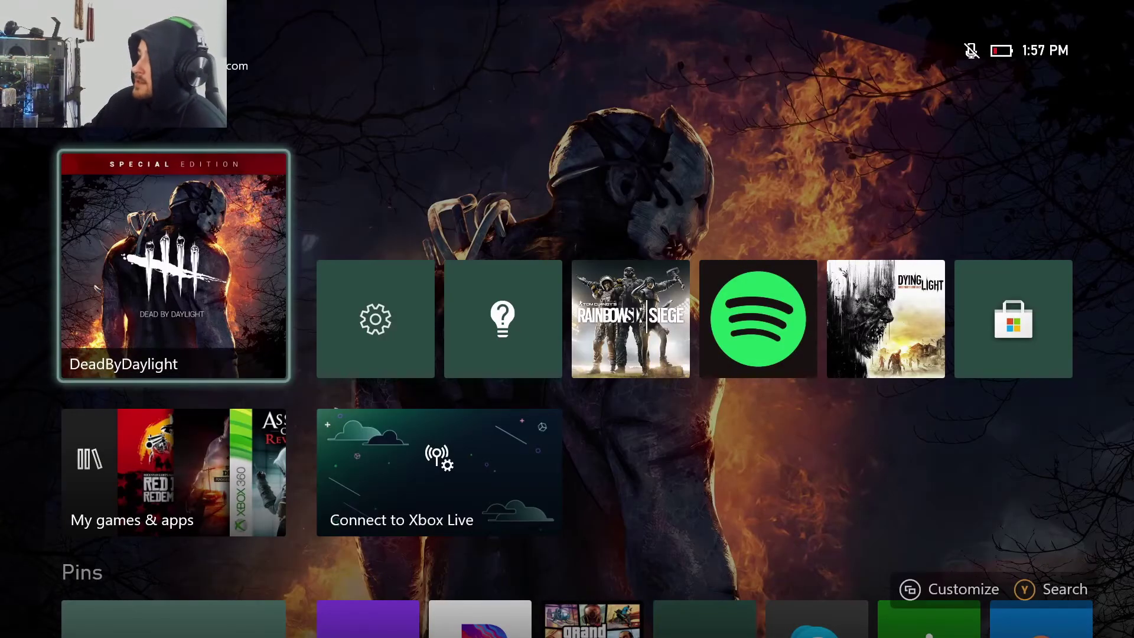
{"action": "key", "text": "super"}
- Choose Restart console from the Xbox power menu and confirm RESTART
{"action": "key", "text": "Up"}
{"action": "key", "text": "Right"}
{"action": "key", "text": "Right"}
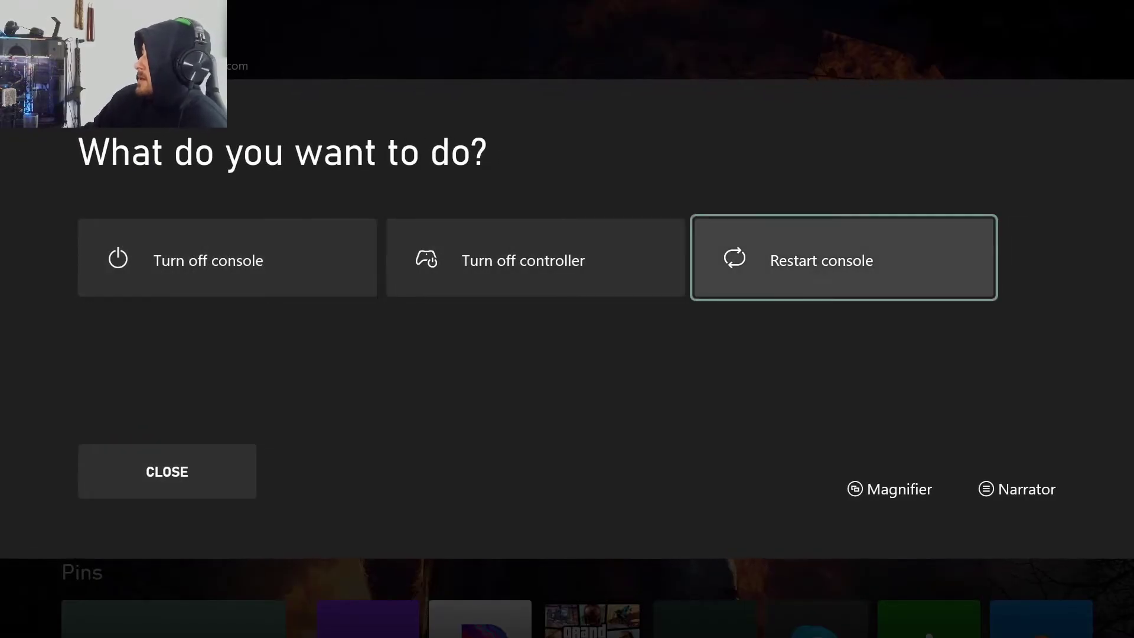
{"action": "key", "text": "Return"}
{"action": "key", "text": "Left"}
{"action": "key", "text": "Return"}
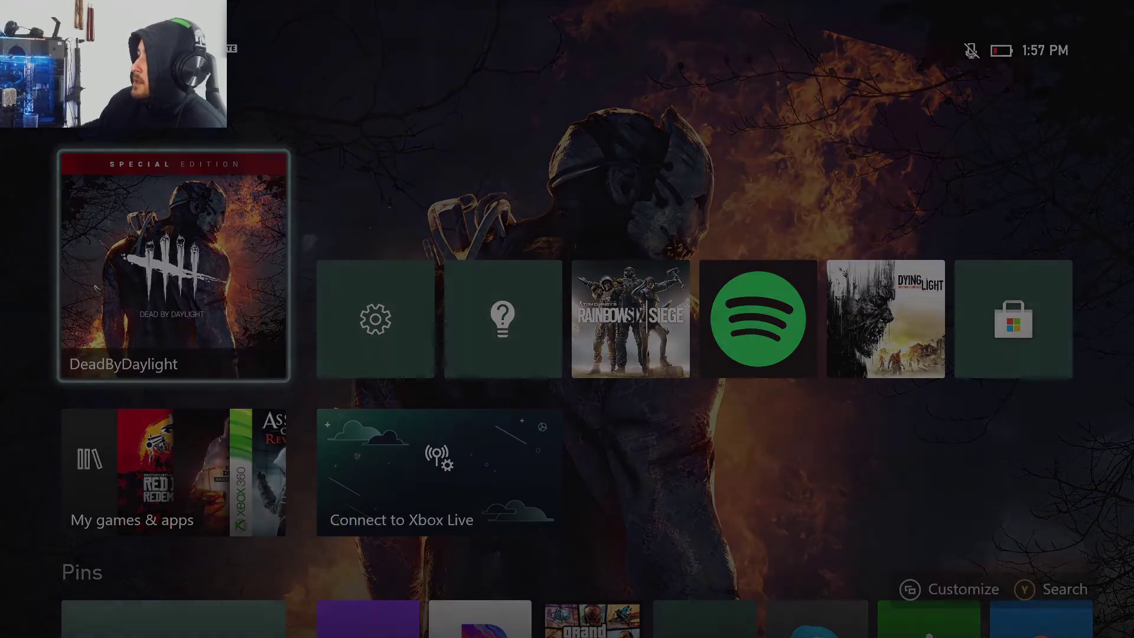